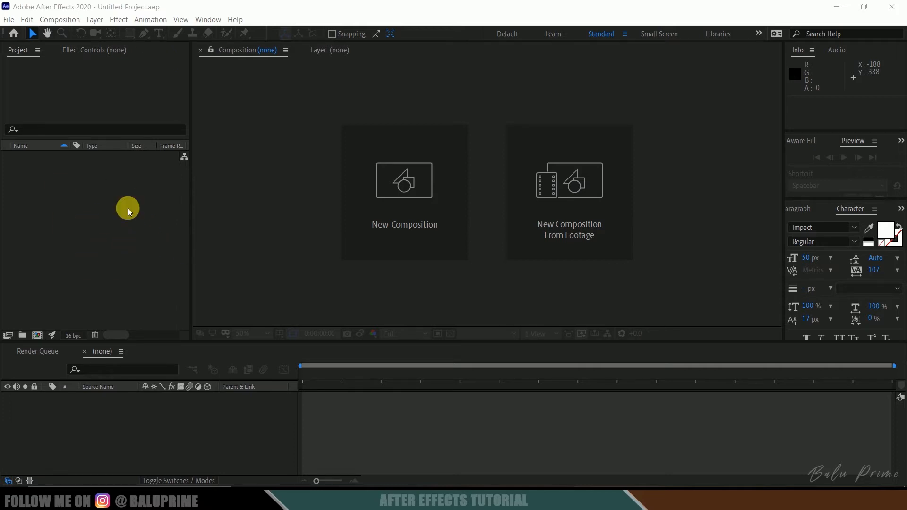
- Import footage.mp4 into the project and create a composition from it
{"action": "right_click", "coordinate": [53, 202]}
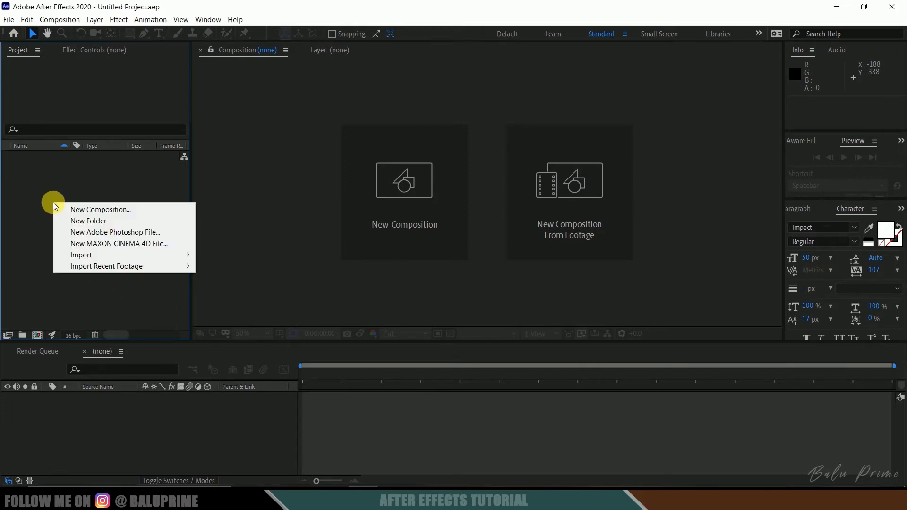
{"action": "mouse_move", "coordinate": [185, 255]}
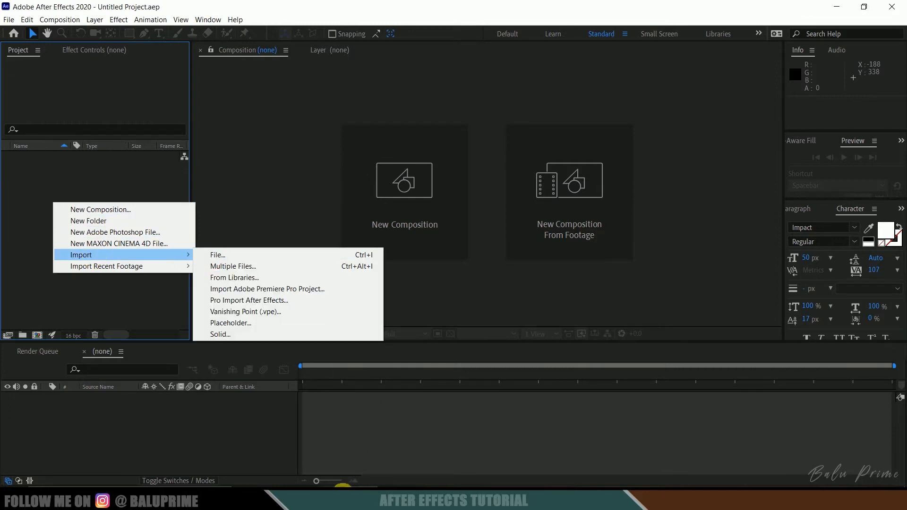
{"action": "left_click", "coordinate": [343, 496]}
{"action": "left_click_drag", "start_coordinate": [550, 175], "coordinate": [80, 227]}
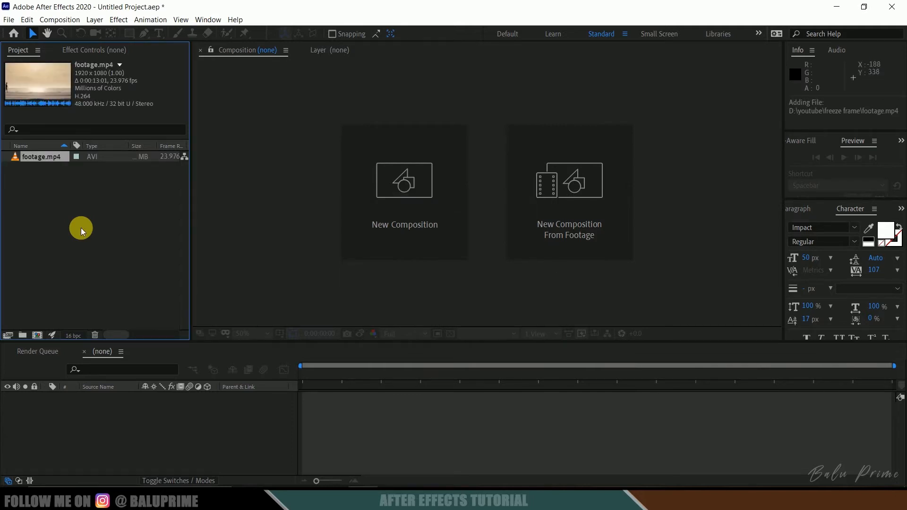
{"action": "left_click_drag", "start_coordinate": [44, 159], "coordinate": [36, 332]}
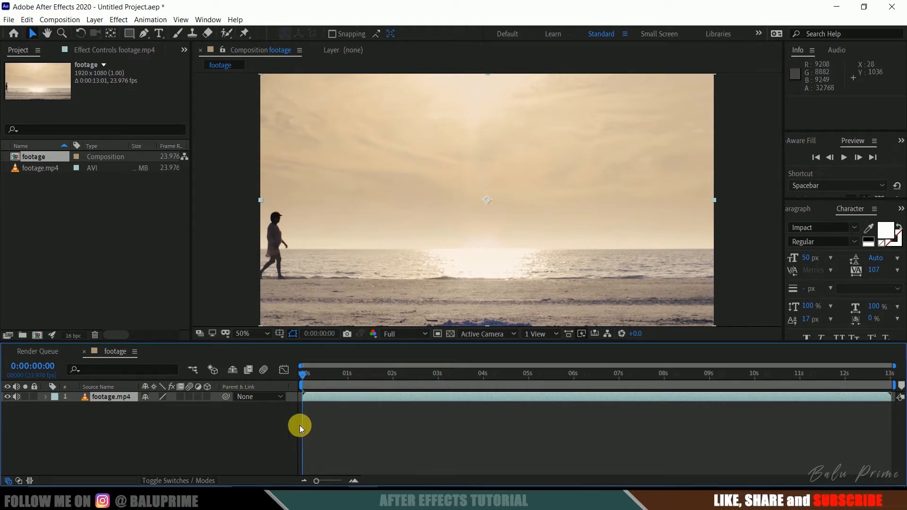
- Mute the footage.mp4 layer's audio and play back the composition from the start
{"action": "left_click", "coordinate": [16, 398]}
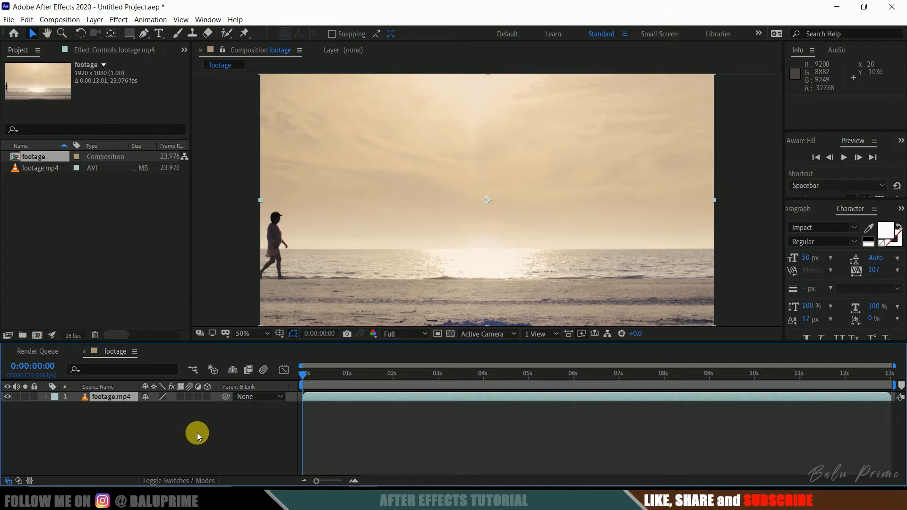
{"action": "key", "text": "space"}
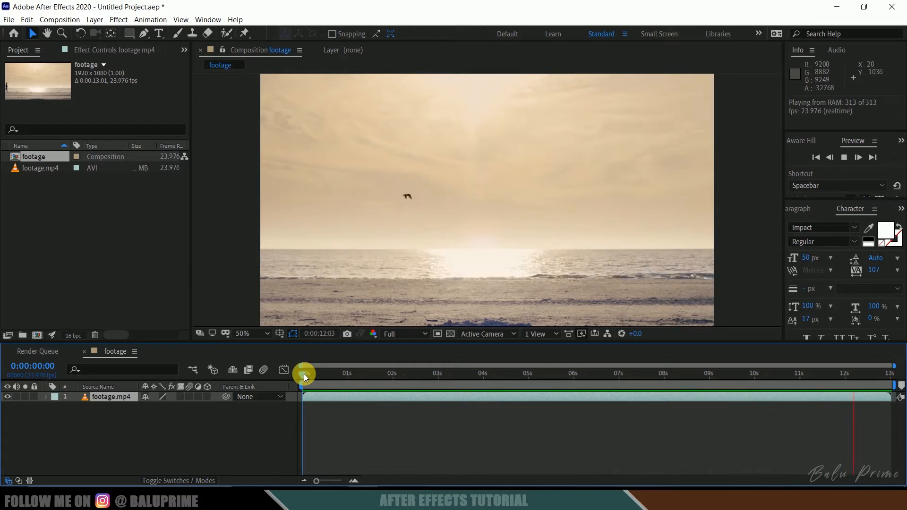
{"action": "key", "text": "space"}
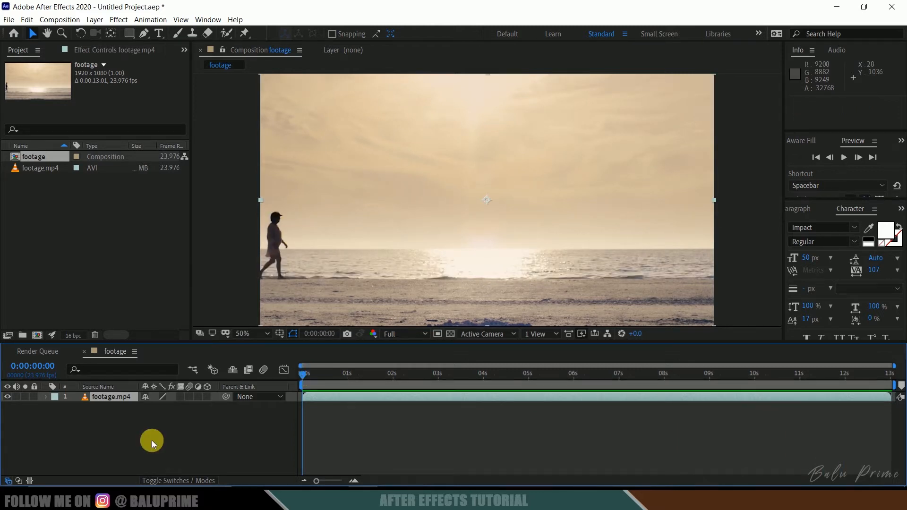
{"action": "key", "text": "space"}
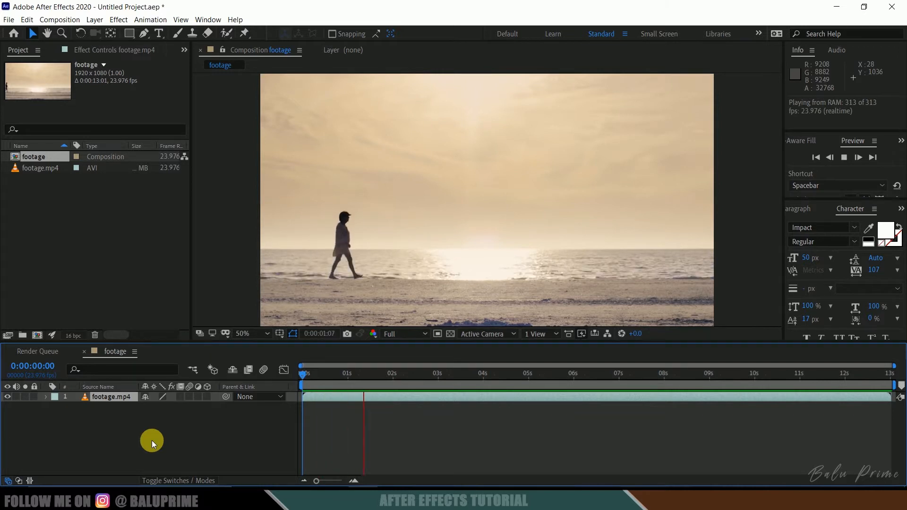
{"action": "left_click", "coordinate": [339, 375]}
{"action": "left_click_drag", "start_coordinate": [333, 379], "coordinate": [287, 382]}
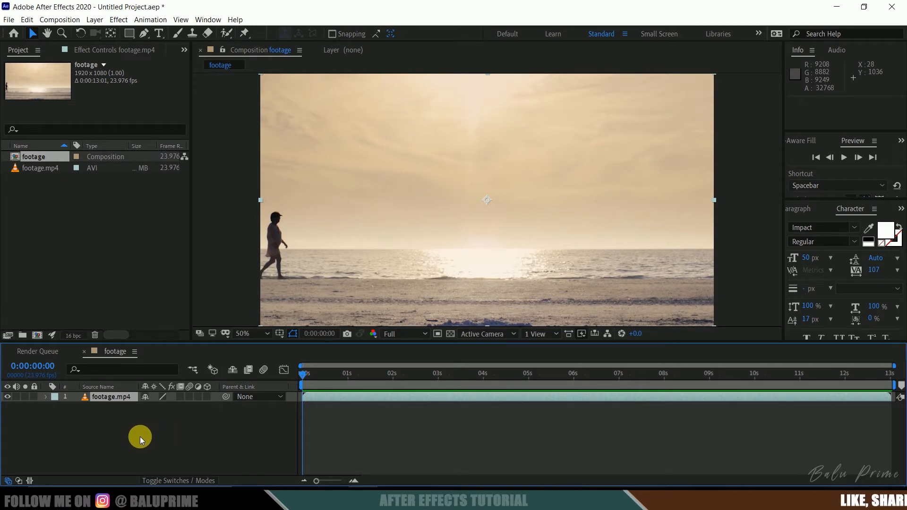
- Add a new adjustment layer above the footage.mp4 layer
{"action": "left_click", "coordinate": [91, 21]}
{"action": "mouse_move", "coordinate": [114, 32]}
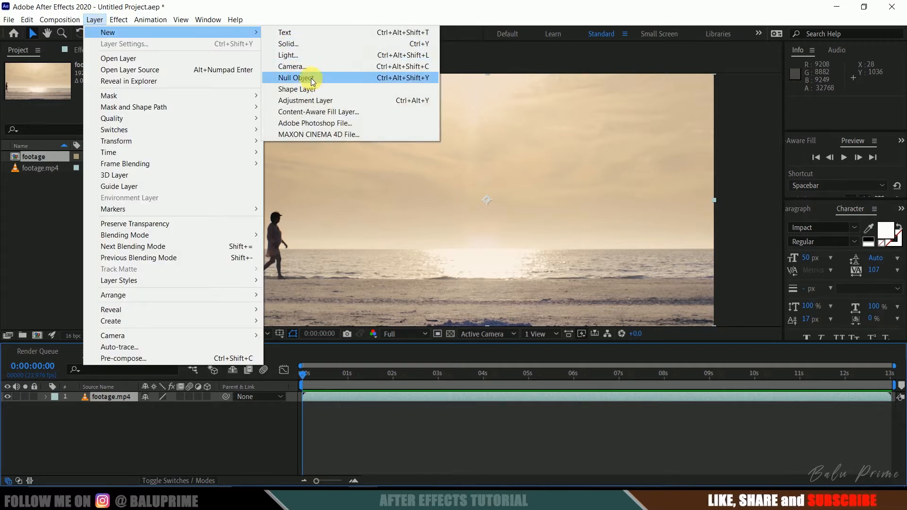
{"action": "left_click", "coordinate": [301, 100]}
- Add a layer marker to the adjustment layer at 0:00:02:12
{"action": "left_click_drag", "start_coordinate": [306, 373], "coordinate": [419, 379]}
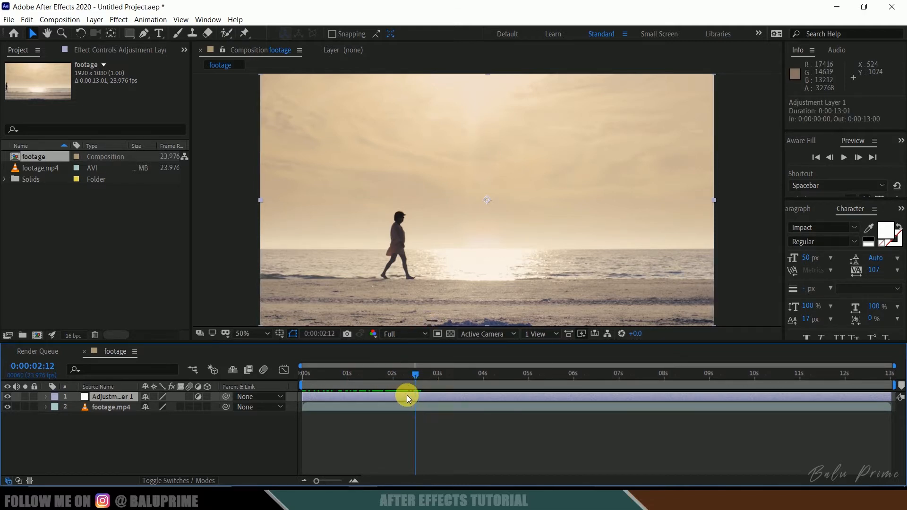
{"action": "right_click", "coordinate": [407, 396]}
{"action": "mouse_move", "coordinate": [451, 216]}
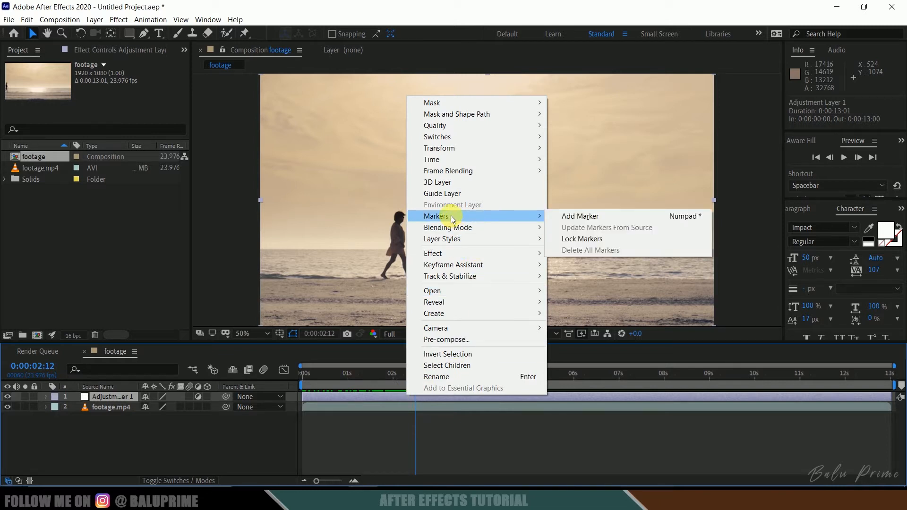
{"action": "left_click", "coordinate": [581, 213]}
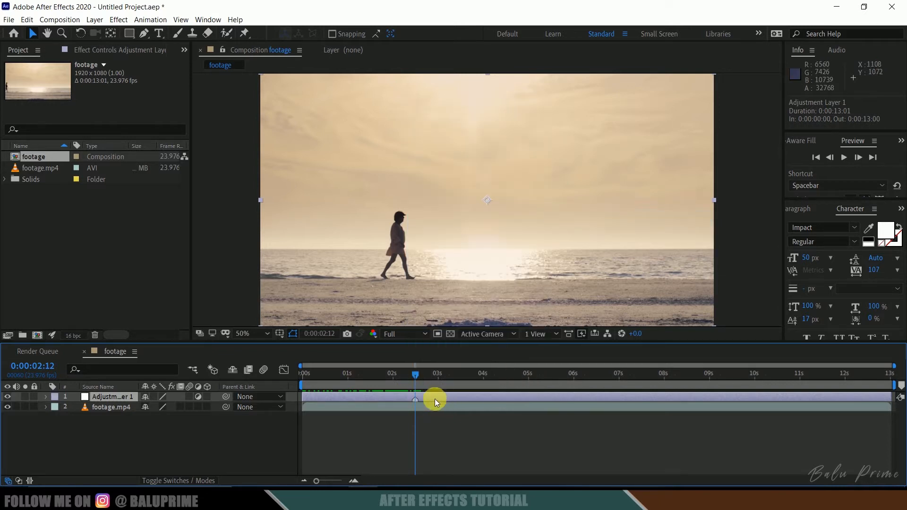
- Add a layer marker to the adjustment layer at 0:00:04:00, where the walker is near the centre of the frame
{"action": "left_click_drag", "start_coordinate": [410, 373], "coordinate": [484, 409]}
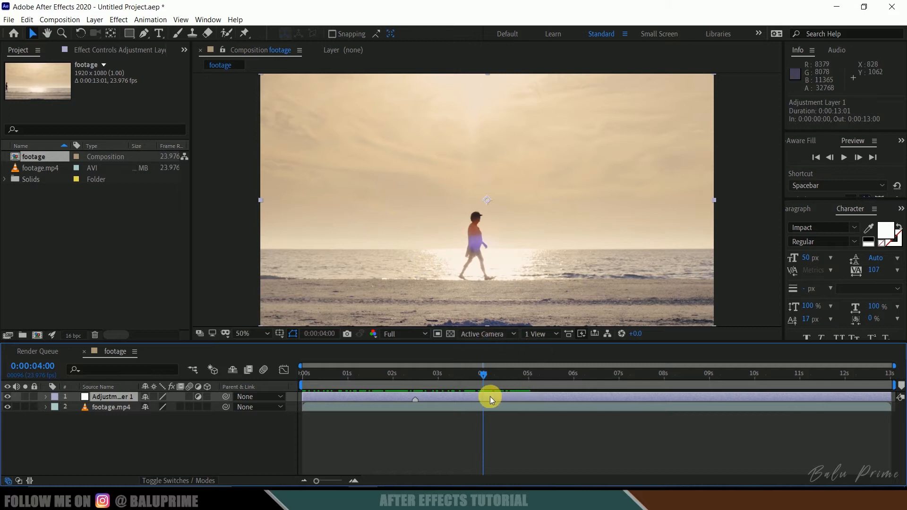
{"action": "right_click", "coordinate": [490, 396]}
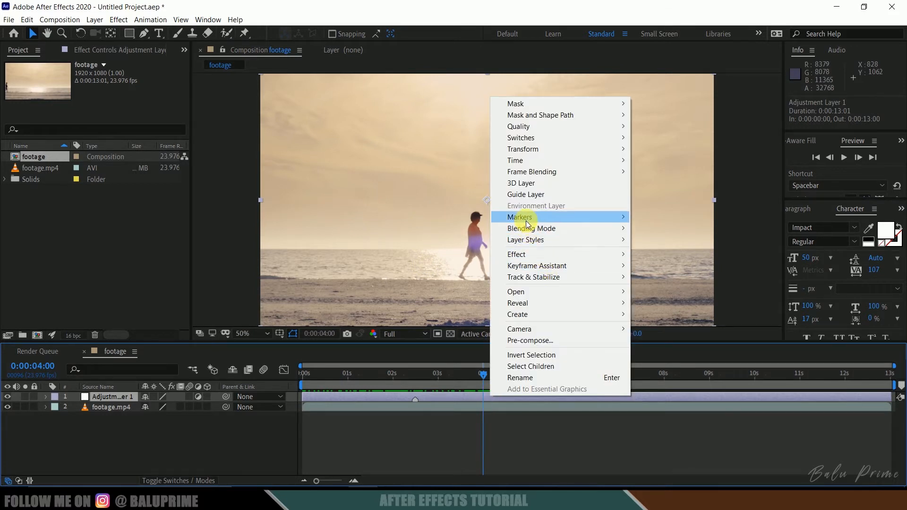
{"action": "mouse_move", "coordinate": [562, 224]}
{"action": "left_click", "coordinate": [654, 218]}
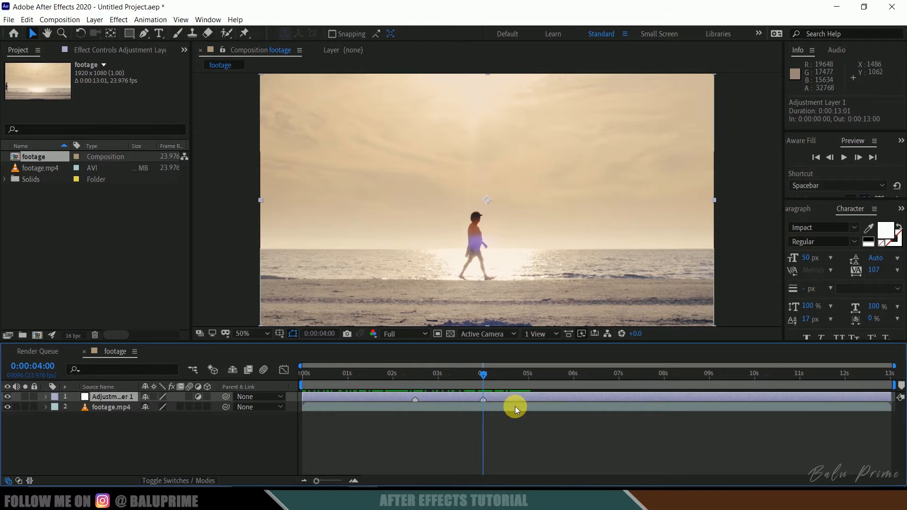
- Add a layer marker to the adjustment layer at 0:00:06:03
{"action": "left_click_drag", "start_coordinate": [484, 375], "coordinate": [580, 387]}
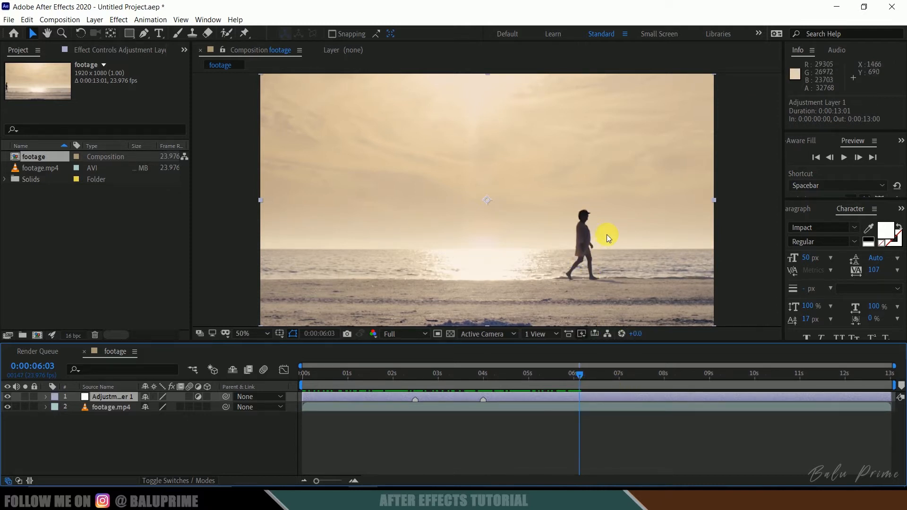
{"action": "right_click", "coordinate": [580, 398]}
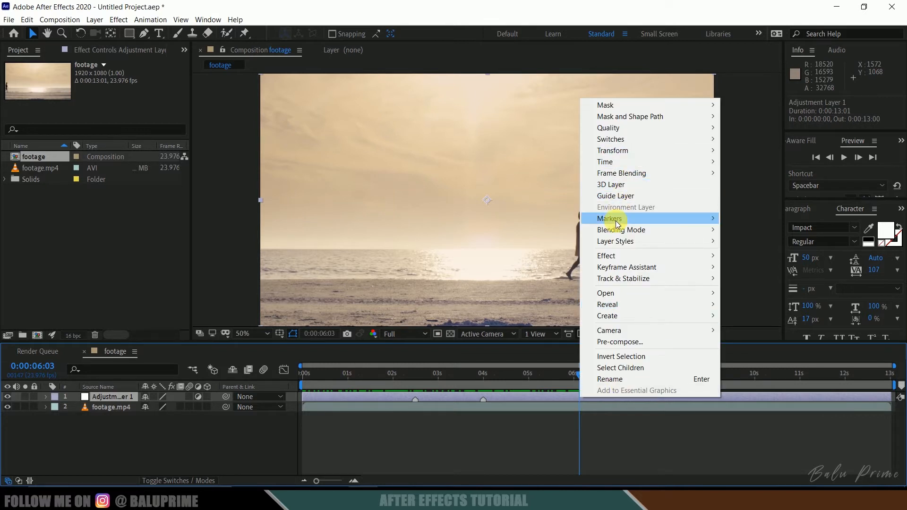
{"action": "mouse_move", "coordinate": [662, 219]}
{"action": "left_click", "coordinate": [743, 218]}
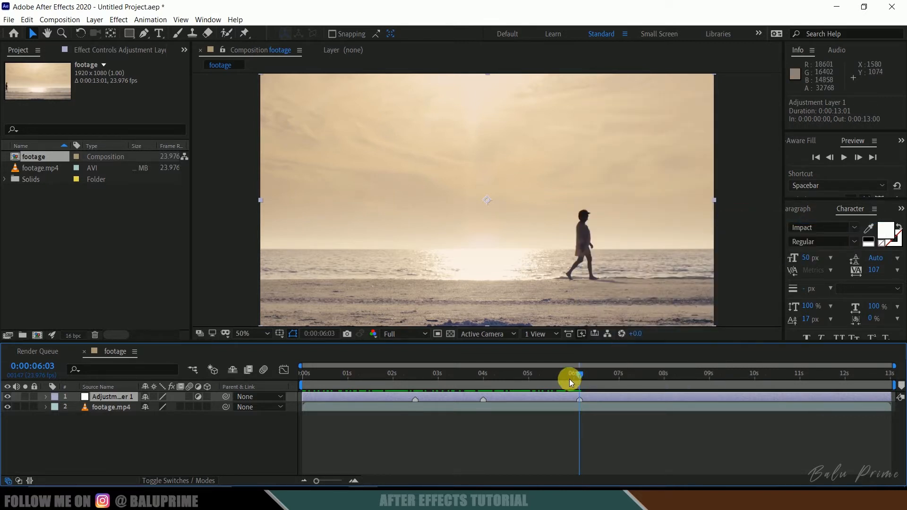
- Duplicate the footage.mp4 layer three times
{"action": "left_click_drag", "start_coordinate": [572, 377], "coordinate": [482, 406]}
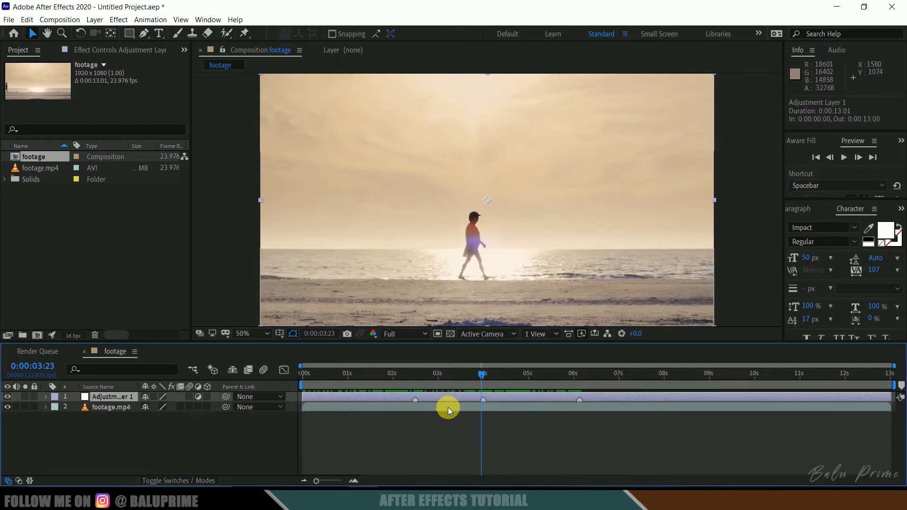
{"action": "left_click", "coordinate": [107, 409]}
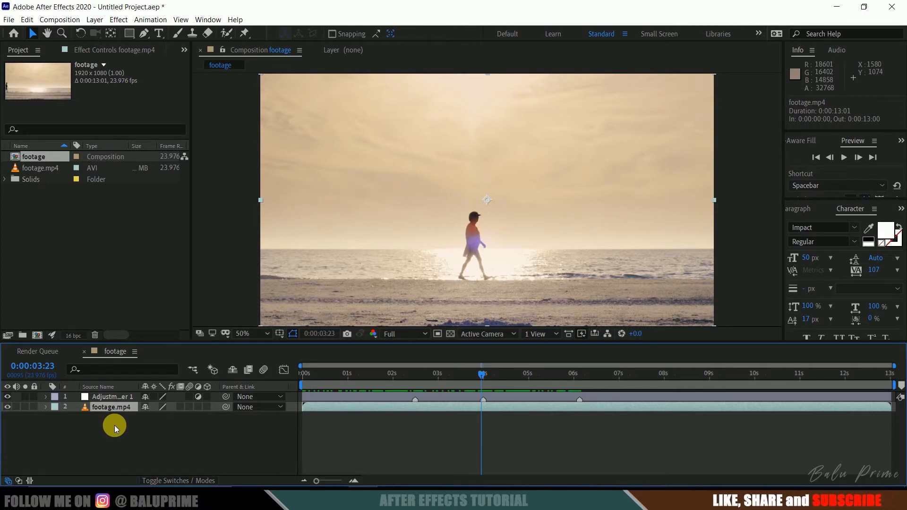
{"action": "left_click", "coordinate": [26, 20]}
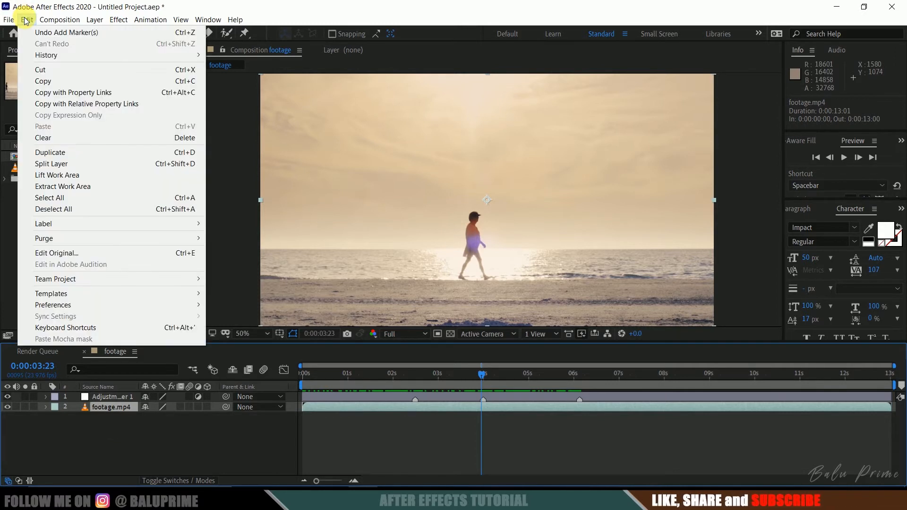
{"action": "left_click", "coordinate": [58, 152]}
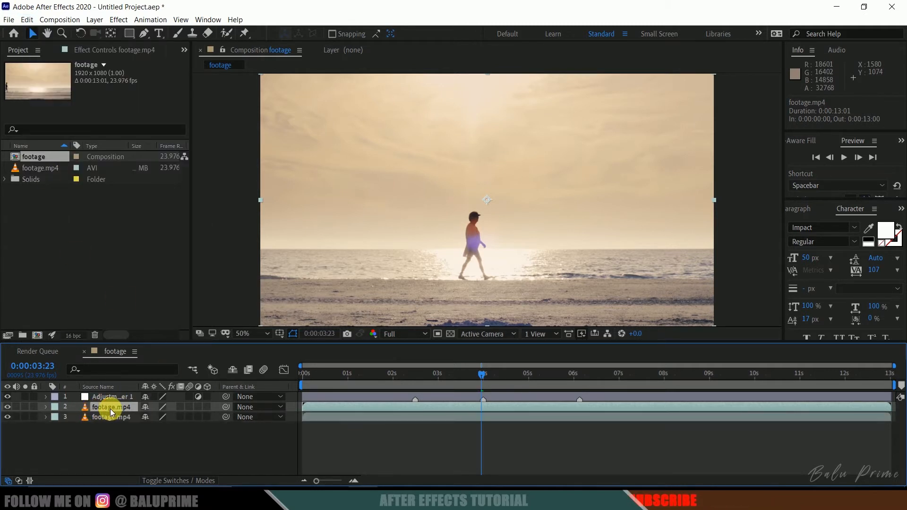
{"action": "key", "text": "ctrl+d"}
{"action": "key", "text": "ctrl+d"}
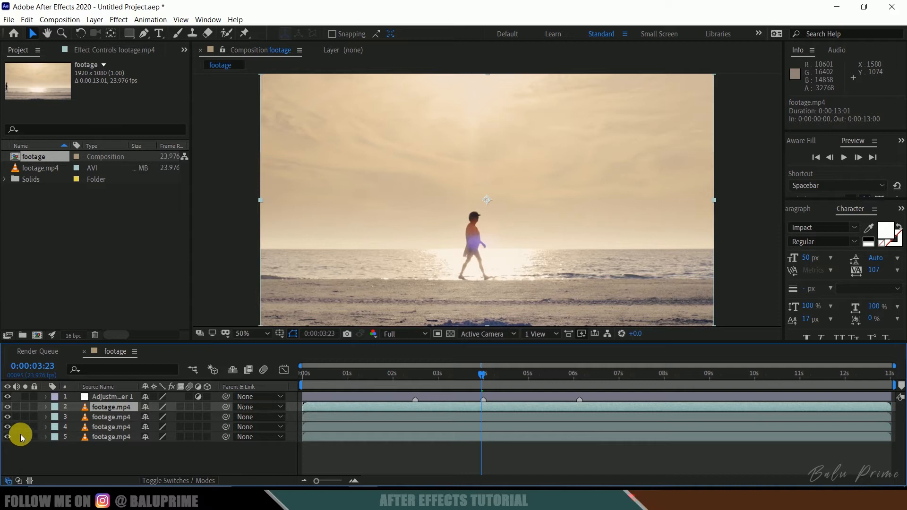
{"action": "left_click", "coordinate": [7, 426]}
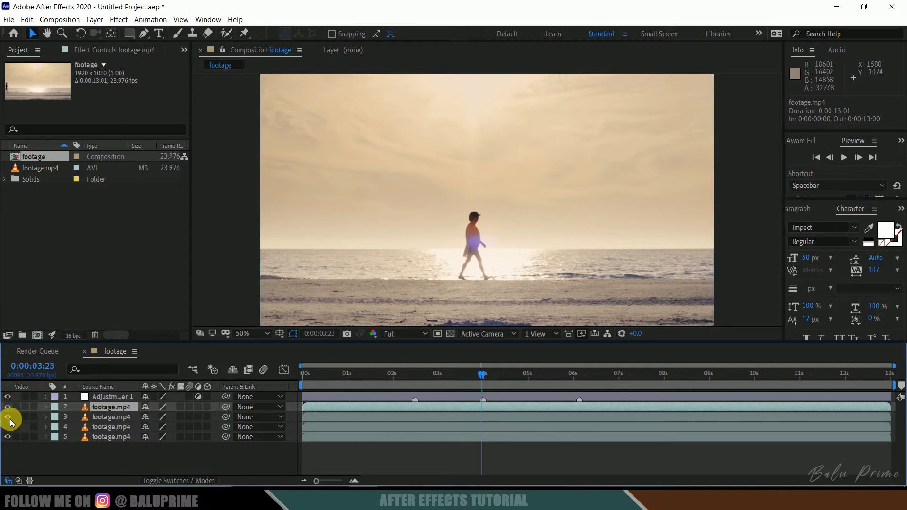
{"action": "left_click", "coordinate": [8, 427]}
{"action": "left_click", "coordinate": [105, 429]}
{"action": "left_click", "coordinate": [109, 418]}
{"action": "left_click", "coordinate": [116, 408]}
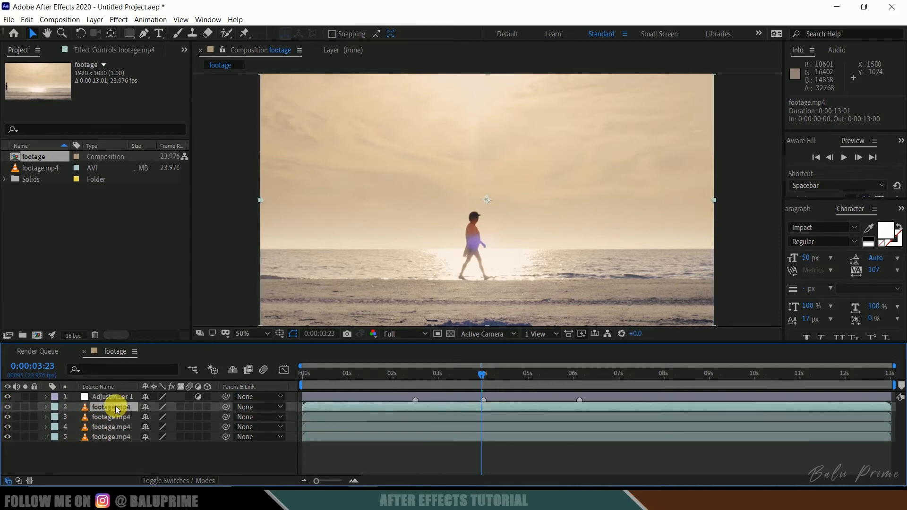
- Step the playhead through the three adjustment layer markers and return to the first one at 0:00:02:12
{"action": "left_click_drag", "start_coordinate": [486, 372], "coordinate": [464, 373]}
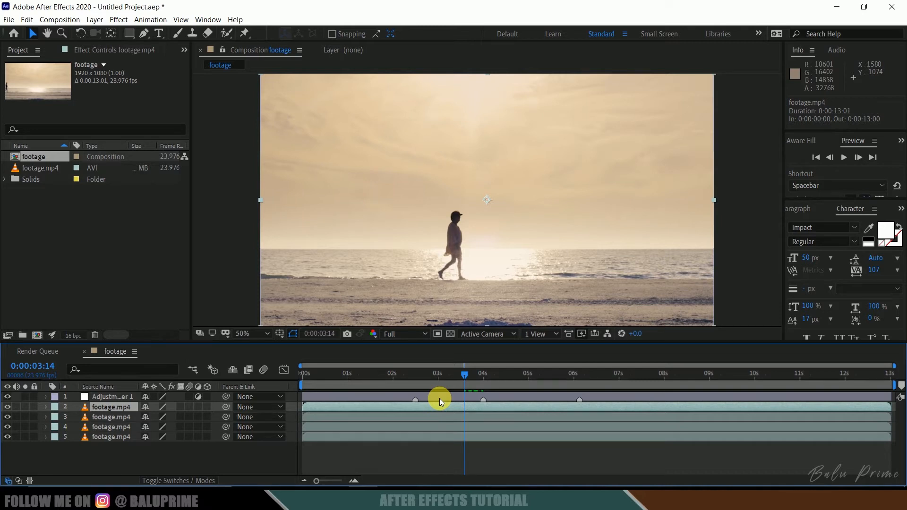
{"action": "key", "text": "j"}
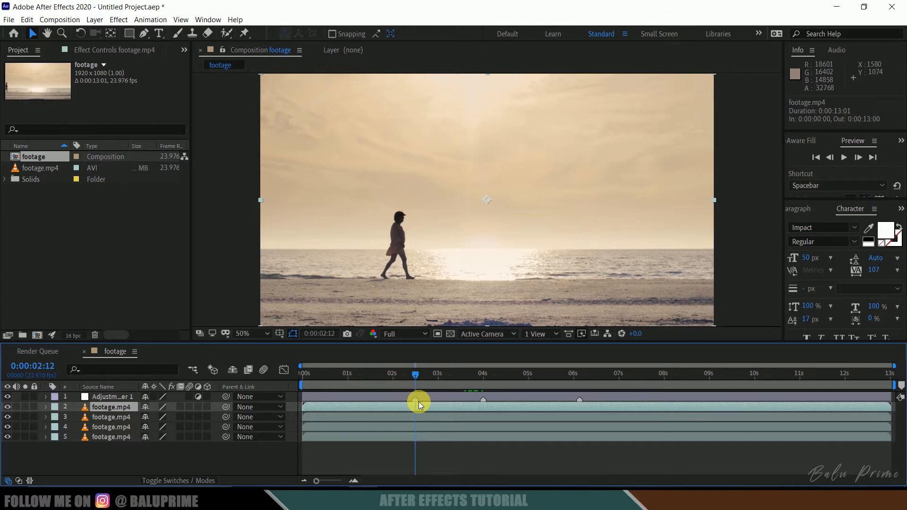
{"action": "key", "text": "k"}
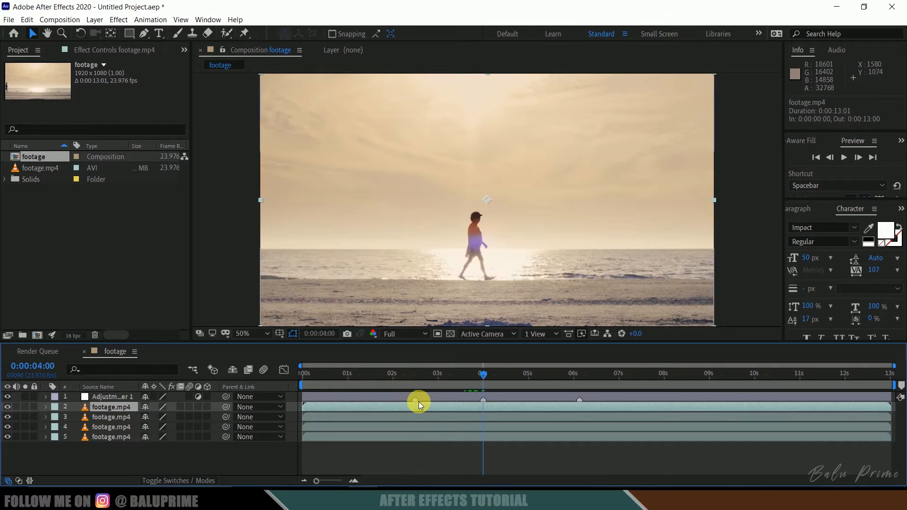
{"action": "key", "text": "k"}
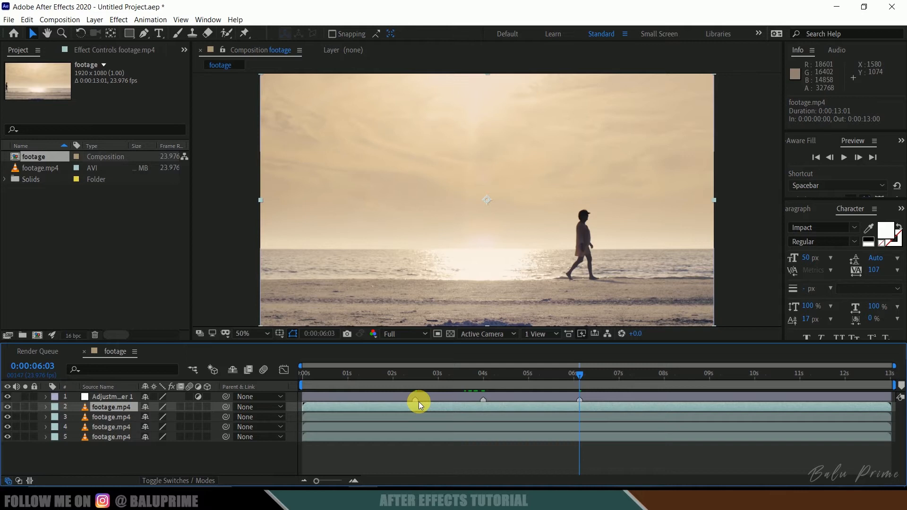
{"action": "key", "text": "j"}
{"action": "key", "text": "j"}
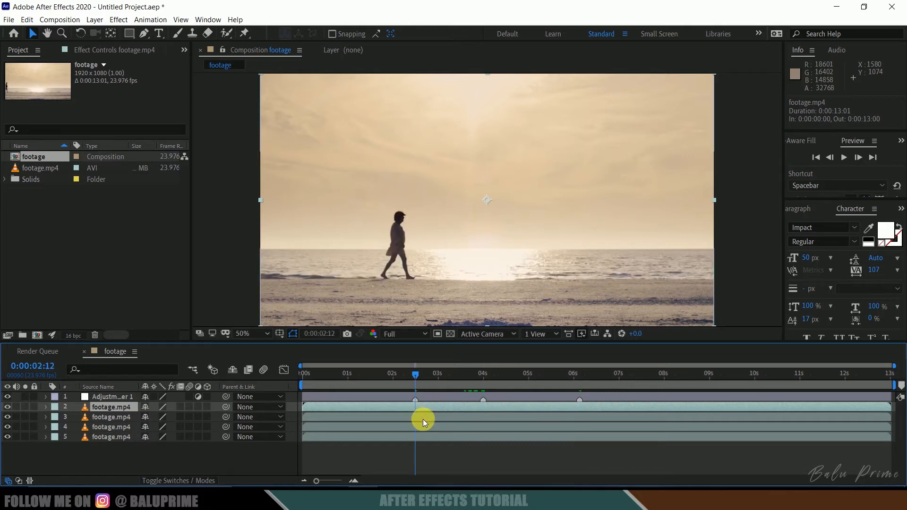
- Rename the footage copy directly above the original footage layer as "1st mark"
{"action": "left_click", "coordinate": [106, 428]}
{"action": "right_click", "coordinate": [107, 427]}
{"action": "left_click", "coordinate": [194, 409]}
{"action": "type", "text": "1st ma"}
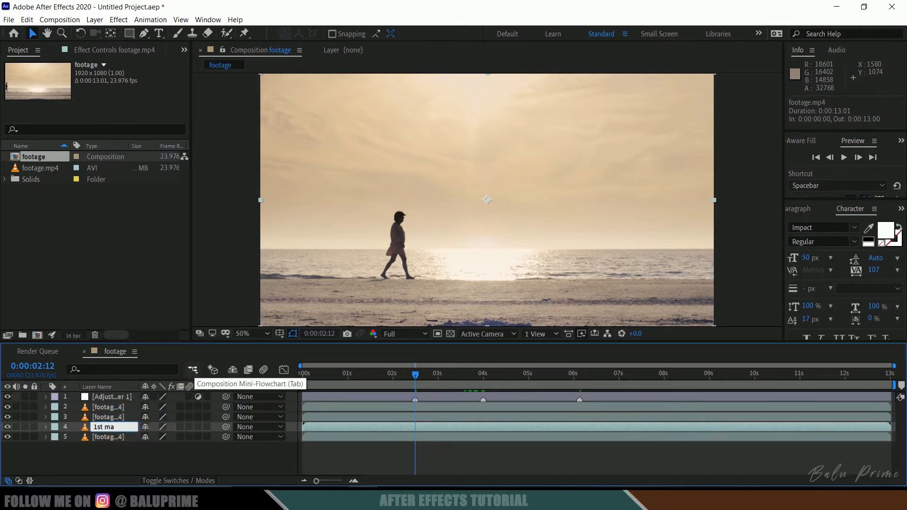
{"action": "type", "text": "rk"}
{"action": "key", "text": "Return"}
- Rename the footage copy directly above the "1st mark" layer as "2 mark"
{"action": "right_click", "coordinate": [109, 418]}
{"action": "left_click", "coordinate": [110, 404]}
{"action": "type", "text": "2 mark"}
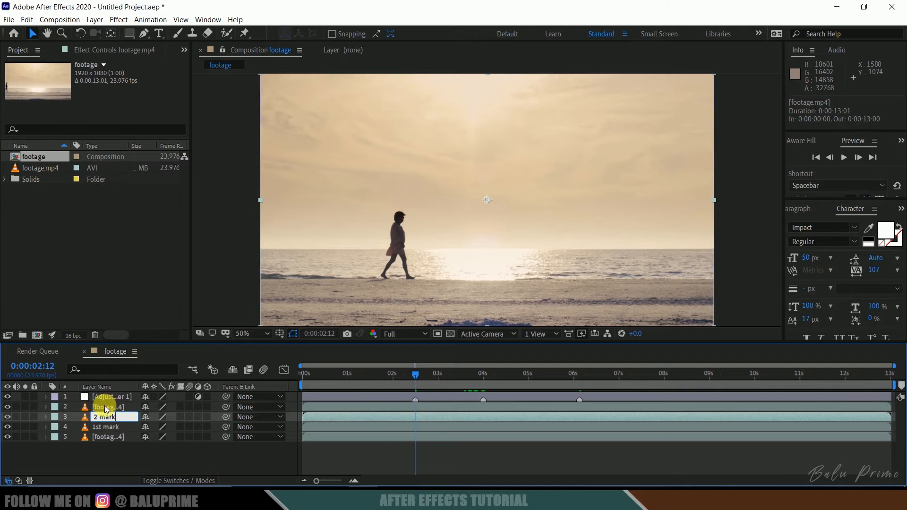
{"action": "key", "text": "Return"}
- Rename the uppermost footage copy, directly below the adjustment layer, as "3rd mark"
{"action": "right_click", "coordinate": [109, 406]}
{"action": "left_click", "coordinate": [133, 391]}
{"action": "type", "text": "3rd mar"}
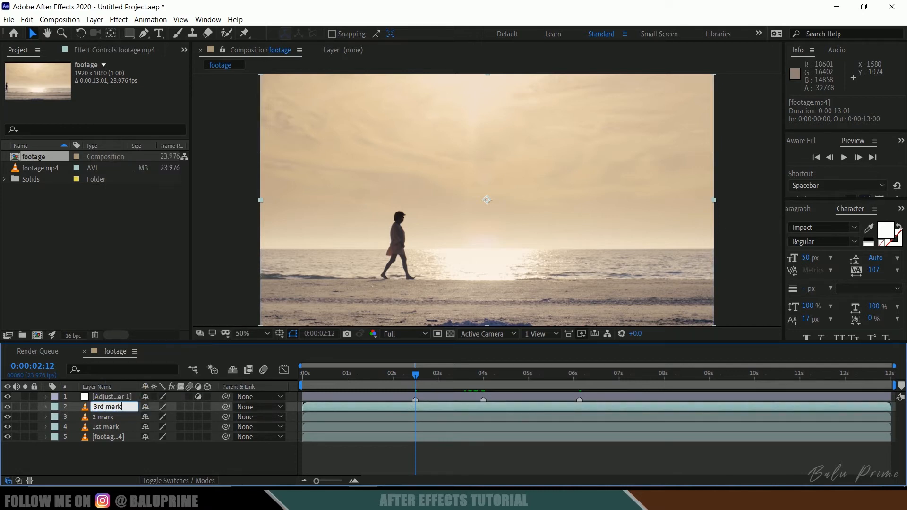
{"action": "type", "text": "k"}
{"action": "key", "text": "Return"}
{"action": "left_click_drag", "start_coordinate": [422, 375], "coordinate": [449, 375]}
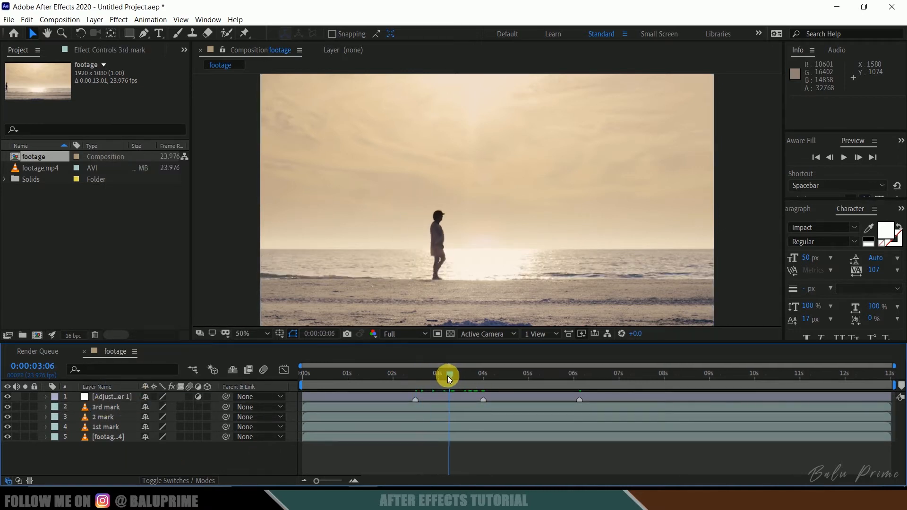
- Freeze the "1st mark" layer on the frame at the first adjustment layer marker, 0:00:02:12
{"action": "left_click", "coordinate": [433, 395]}
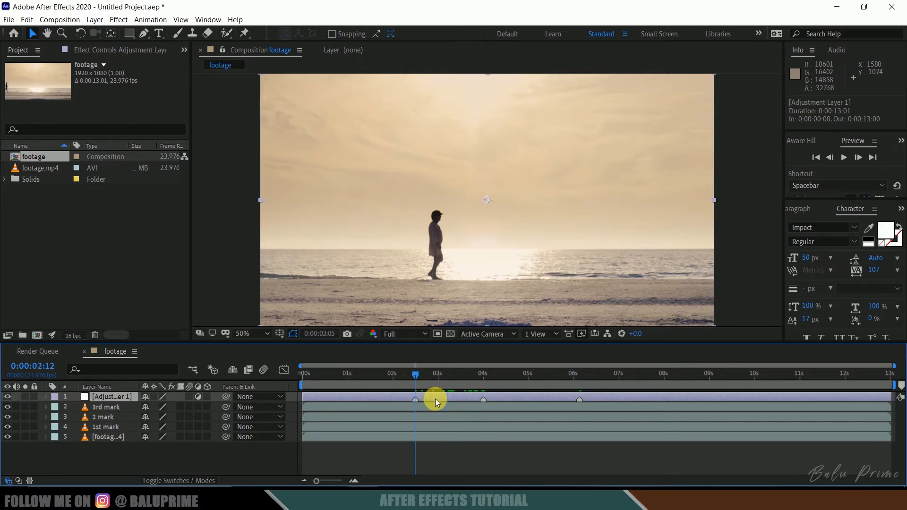
{"action": "key", "text": "j"}
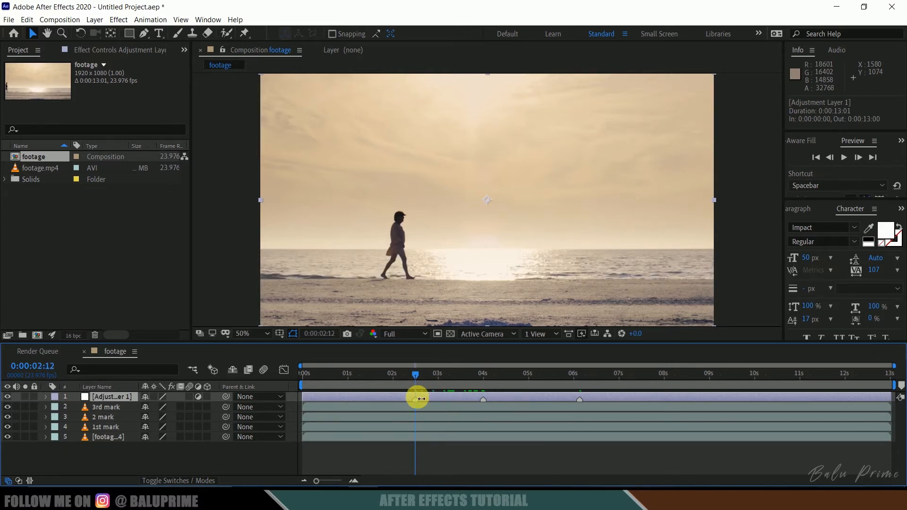
{"action": "left_click", "coordinate": [100, 428]}
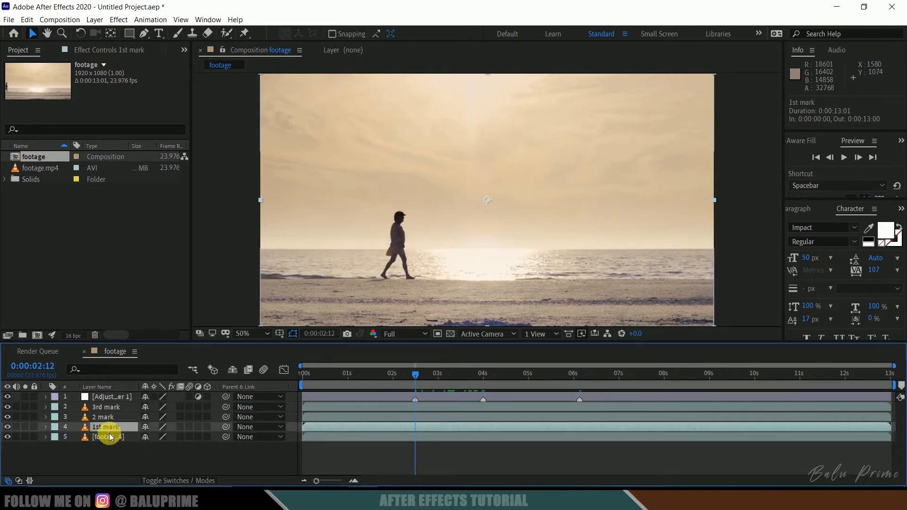
{"action": "right_click", "coordinate": [409, 426]}
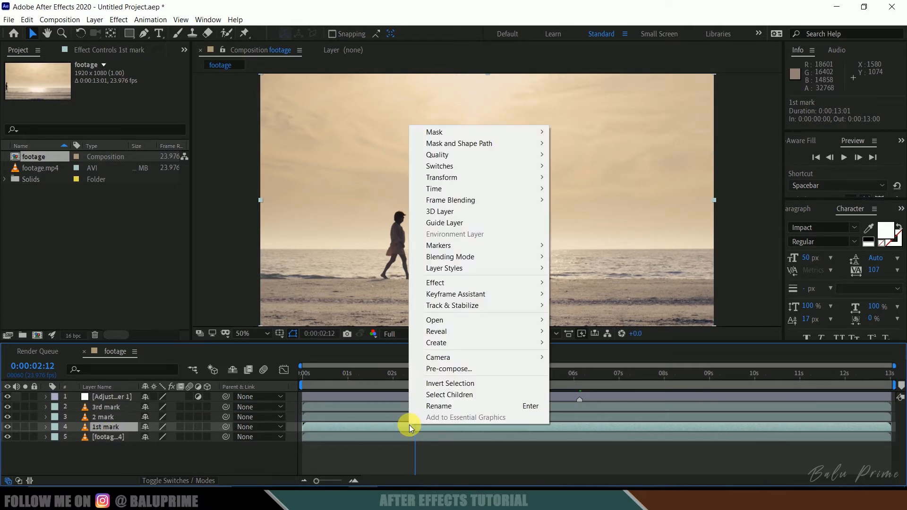
{"action": "mouse_move", "coordinate": [473, 189]}
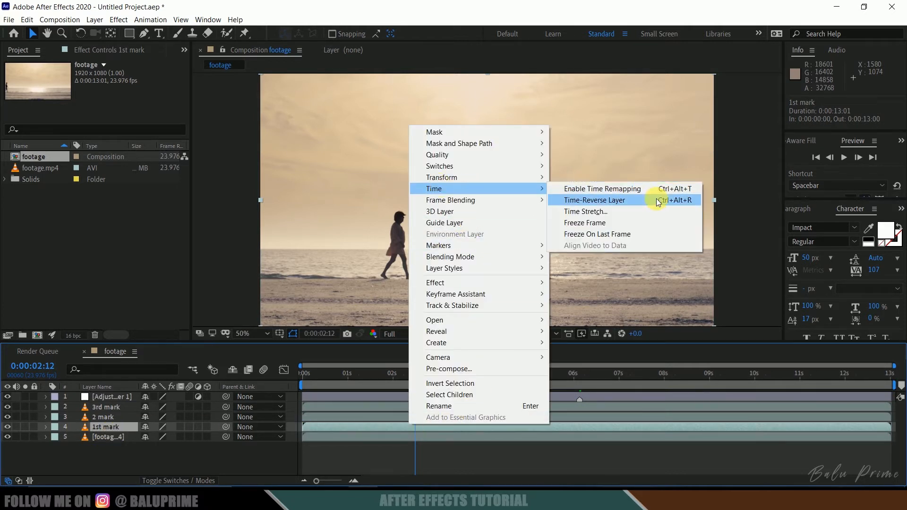
{"action": "left_click", "coordinate": [589, 223]}
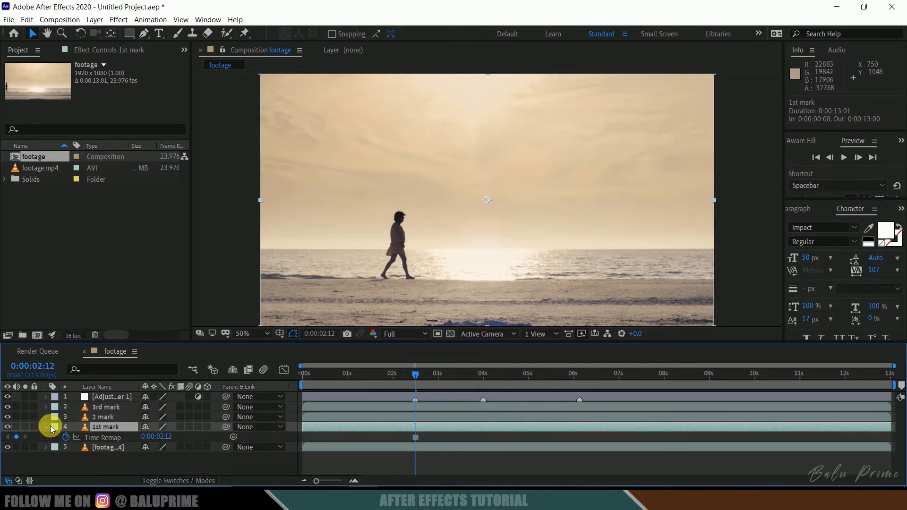
- Hide the "2 mark" and "3rd mark" layers and scrub through the timeline to check the frozen "1st mark" frame
{"action": "left_click", "coordinate": [8, 418]}
{"action": "left_click", "coordinate": [8, 407]}
{"action": "left_click_drag", "start_coordinate": [418, 373], "coordinate": [497, 378]}
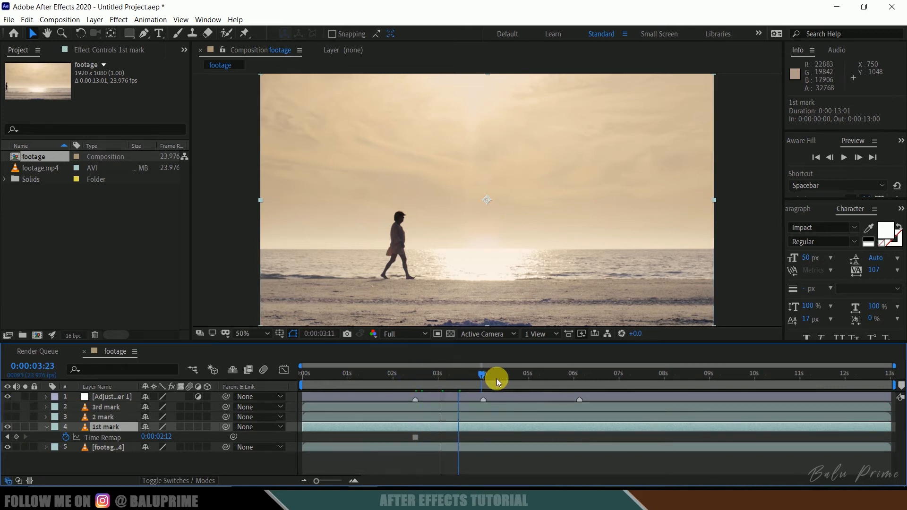
{"action": "left_click_drag", "start_coordinate": [557, 382], "coordinate": [582, 390]}
{"action": "left_click_drag", "start_coordinate": [471, 401], "coordinate": [464, 402]}
- Make the "2 mark" layer visible and freeze it on the frame at the second marker, 0:00:04:00
{"action": "left_click", "coordinate": [95, 418]}
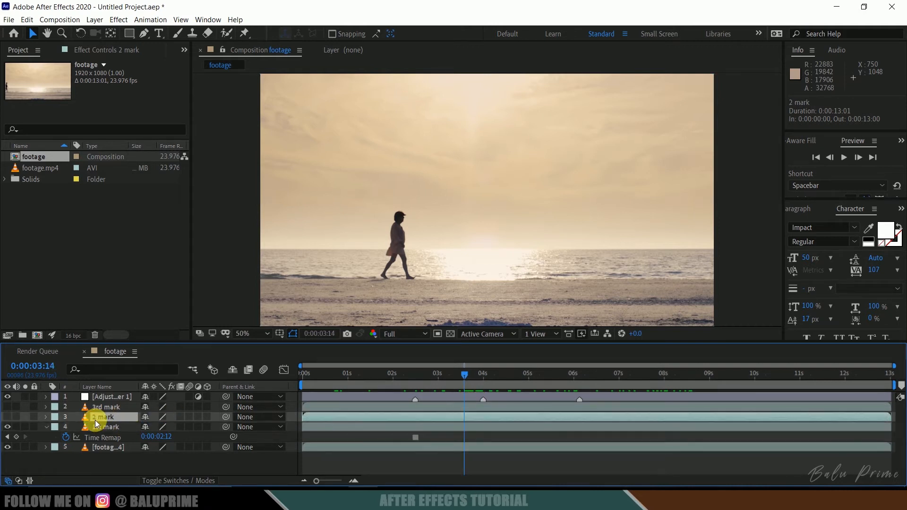
{"action": "left_click", "coordinate": [8, 417]}
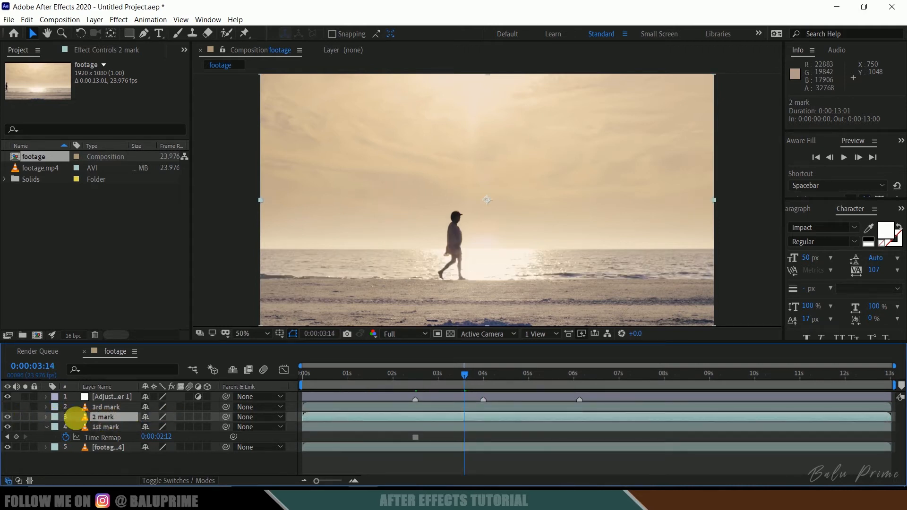
{"action": "key", "text": "k"}
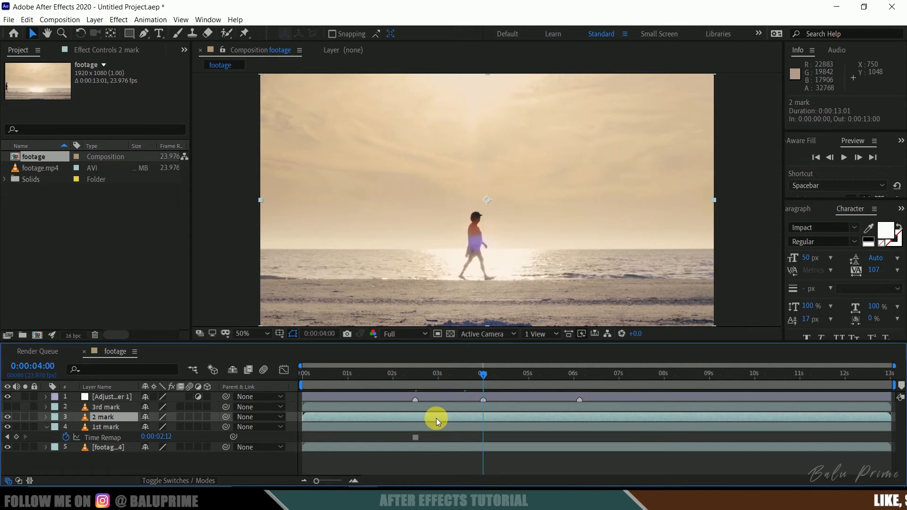
{"action": "right_click", "coordinate": [480, 418]}
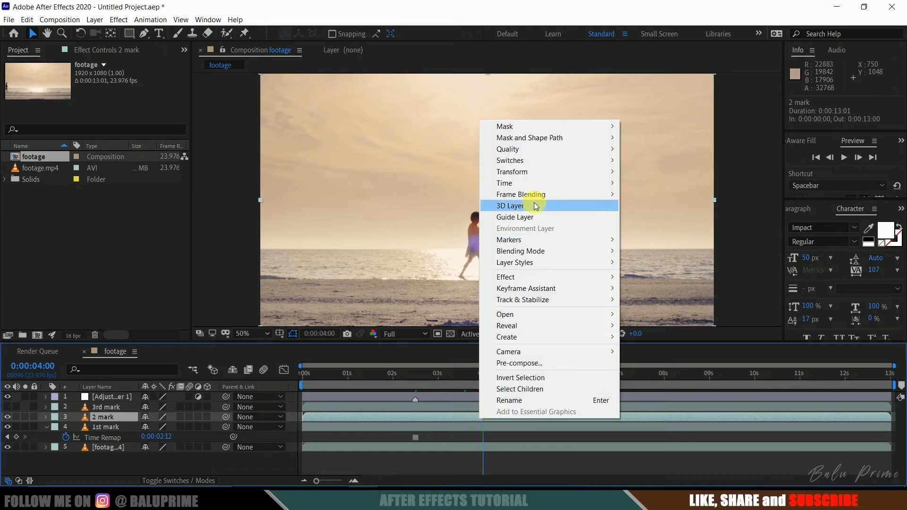
{"action": "mouse_move", "coordinate": [515, 183]}
{"action": "left_click", "coordinate": [663, 217]}
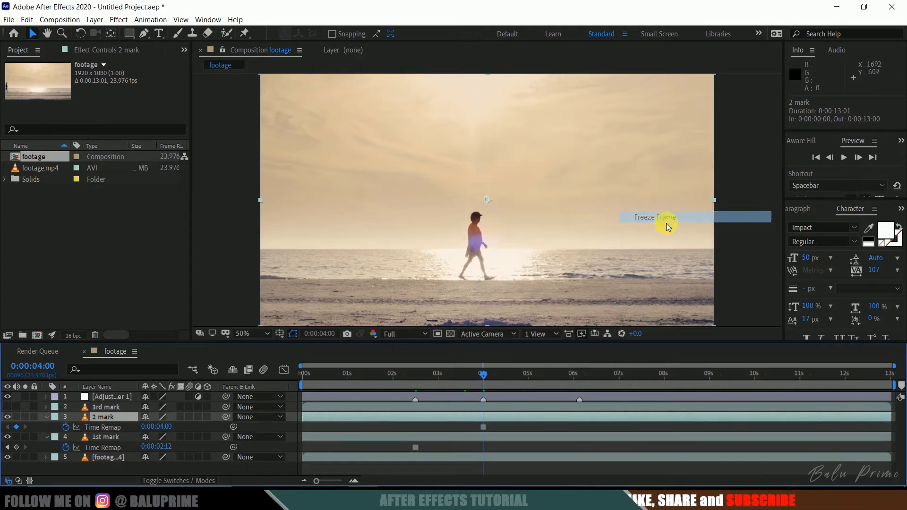
{"action": "mouse_move", "coordinate": [486, 377]}
{"action": "left_mouse_down"}
{"action": "mouse_move", "coordinate": [660, 374]}
{"action": "mouse_move", "coordinate": [348, 384]}
{"action": "mouse_move", "coordinate": [481, 384]}
{"action": "left_mouse_up"}
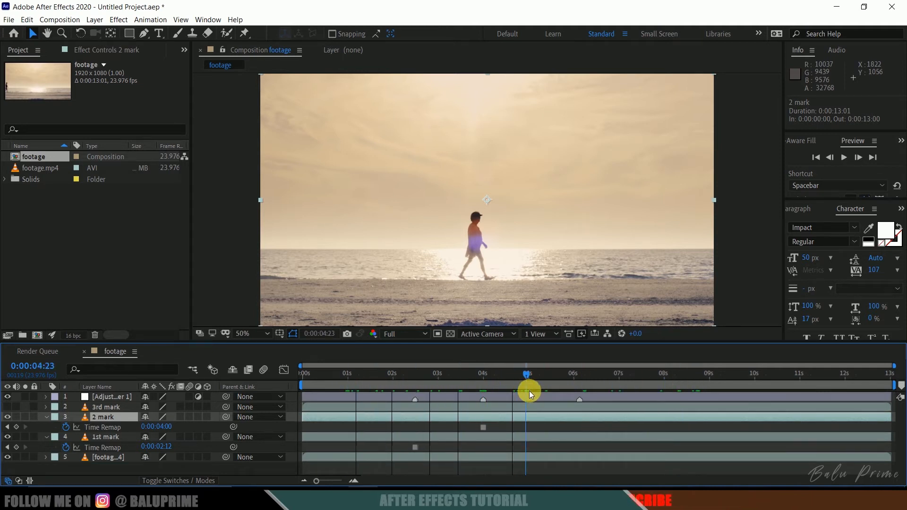
- Make the "3rd mark" layer visible and freeze it on the frame at the third marker, 0:00:06:03
{"action": "left_click", "coordinate": [354, 407]}
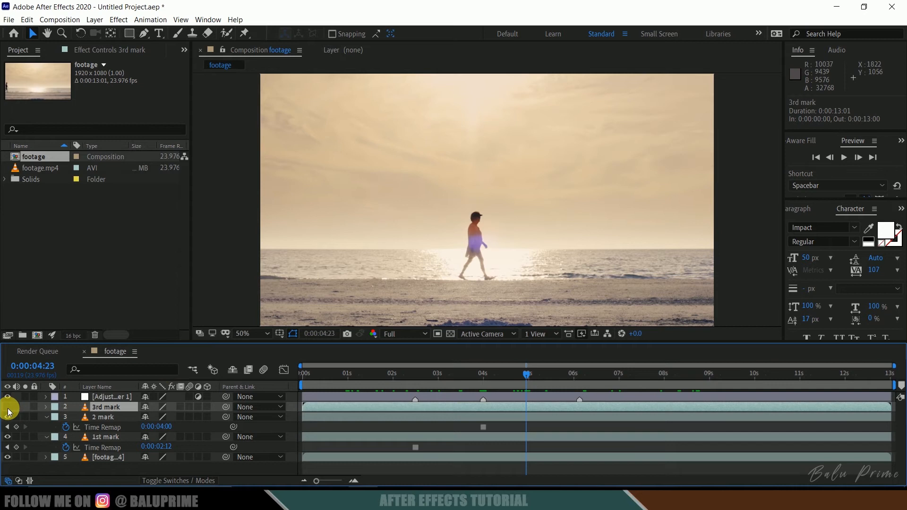
{"action": "left_click", "coordinate": [8, 407]}
{"action": "left_click_drag", "start_coordinate": [567, 403], "coordinate": [582, 406]}
{"action": "right_click", "coordinate": [583, 406]}
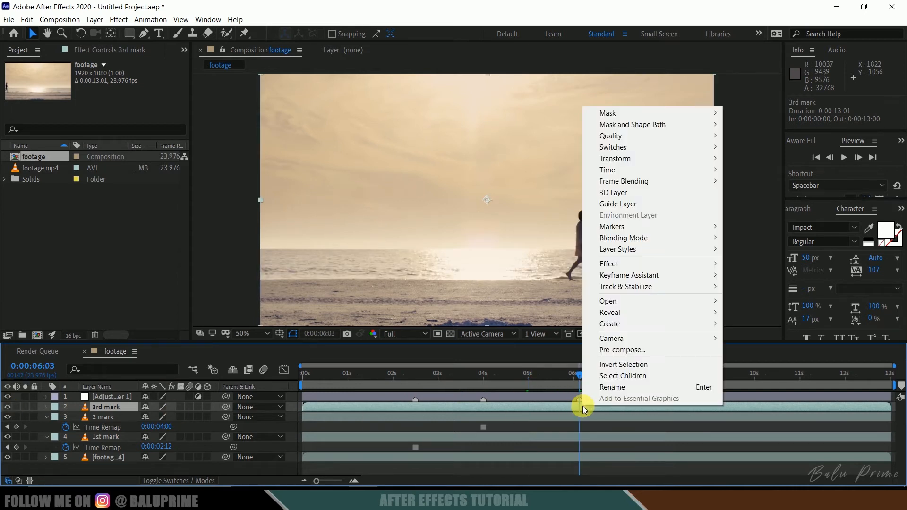
{"action": "mouse_move", "coordinate": [627, 175]}
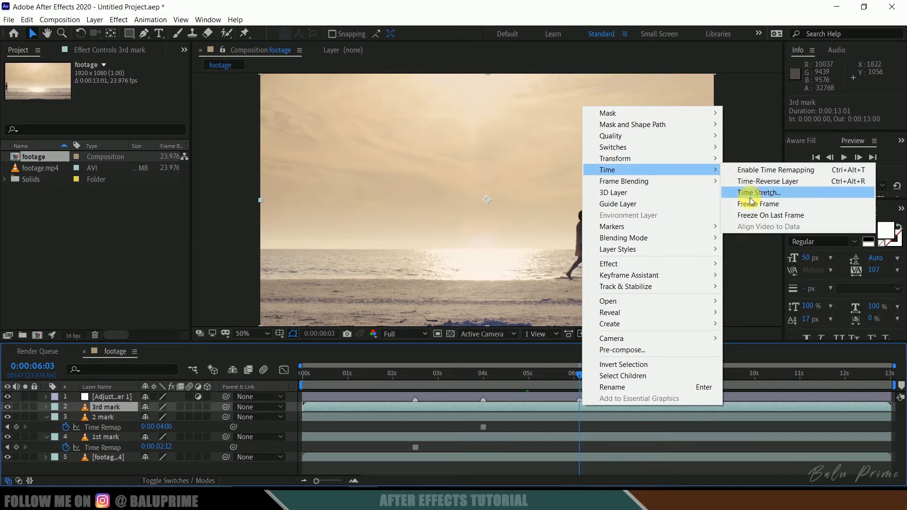
{"action": "left_click", "coordinate": [749, 203]}
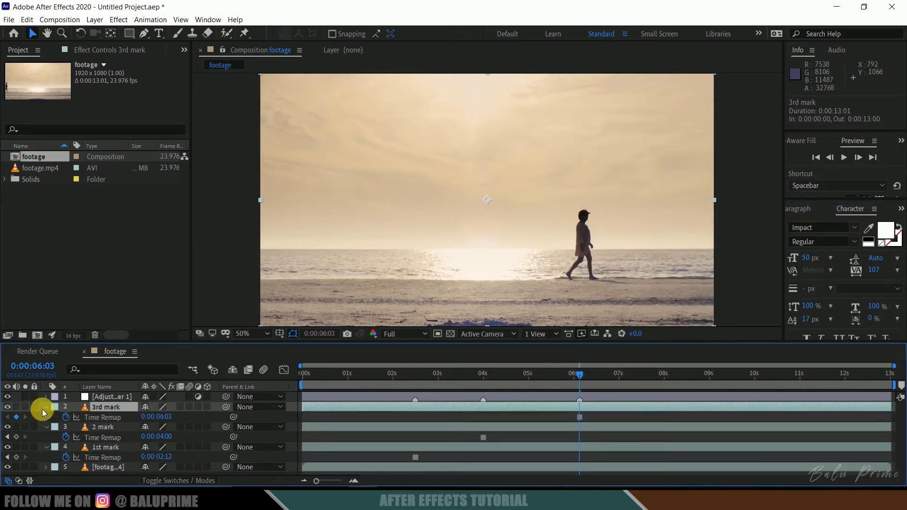
- Collapse the properties of the three mark layers and hide the "2 mark" and "3rd mark" layers
{"action": "left_click", "coordinate": [44, 407]}
{"action": "left_click", "coordinate": [47, 415]}
{"action": "left_click", "coordinate": [47, 426]}
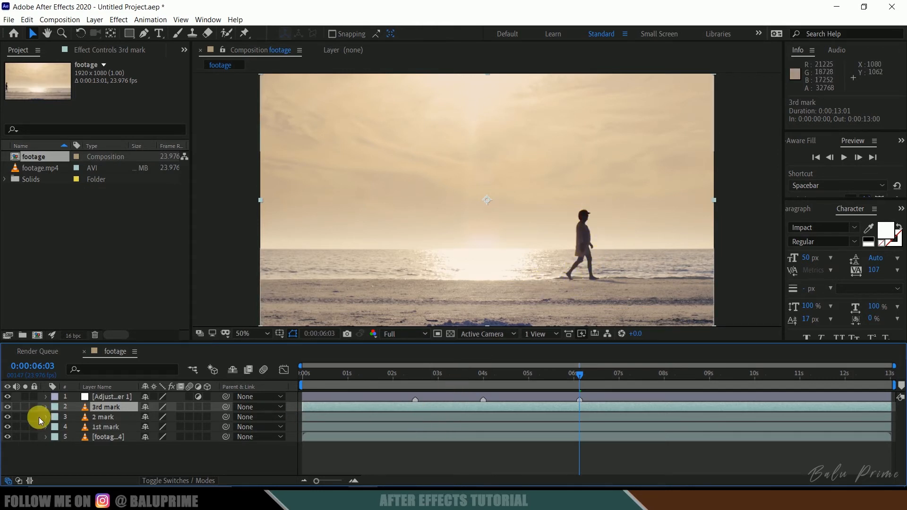
{"action": "left_click_drag", "start_coordinate": [8, 417], "coordinate": [9, 410]}
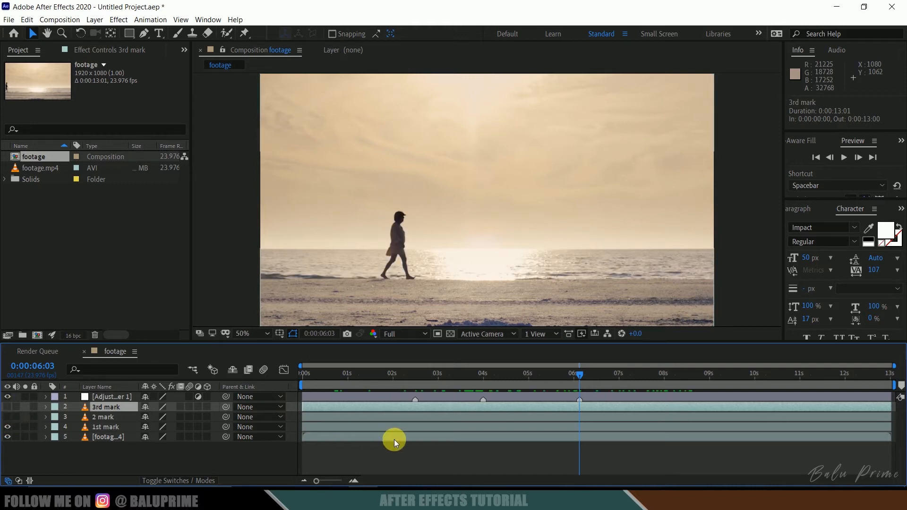
- Trace a closed Pen mask around the walking figure on the "1st mark" layer at the first marker, 0:00:02:12
{"action": "left_click", "coordinate": [443, 427]}
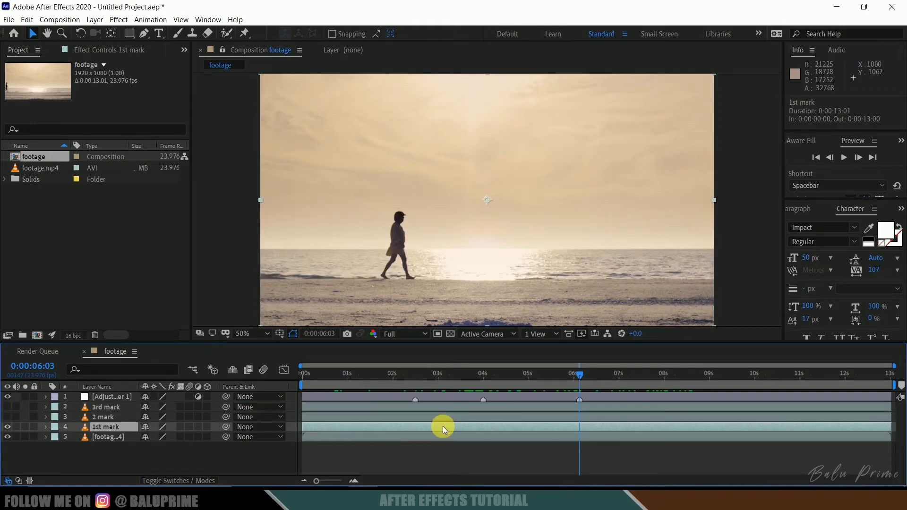
{"action": "key", "text": "j"}
{"action": "key", "text": "j"}
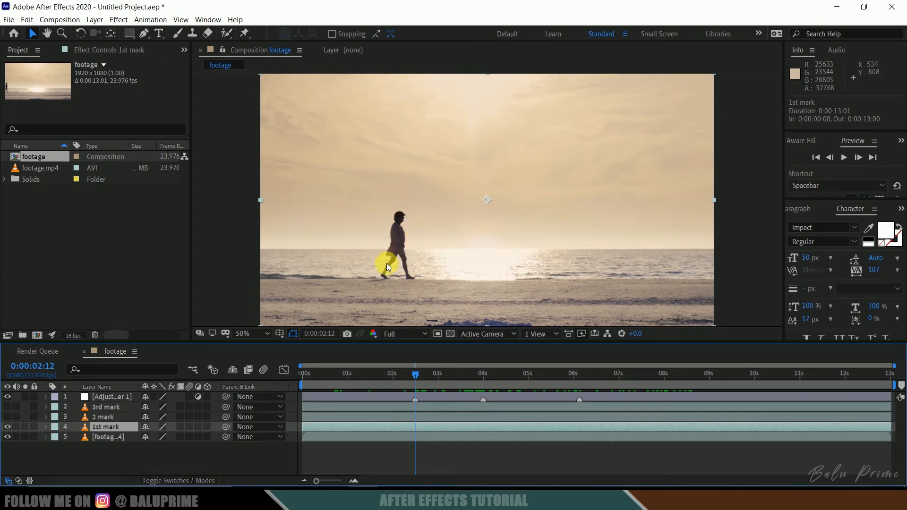
{"action": "left_click", "coordinate": [144, 34]}
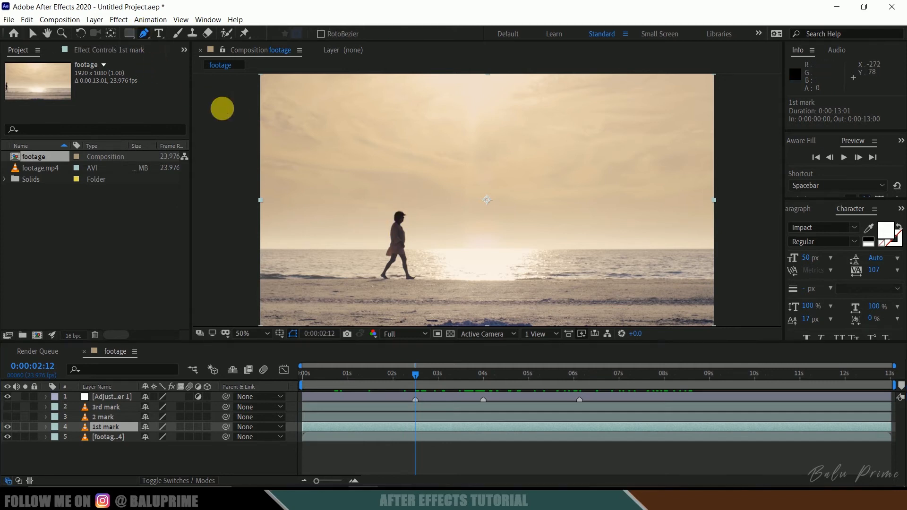
{"action": "scroll", "coordinate": [374, 255], "scroll_direction": "up", "scroll_amount": 4}
{"action": "left_click_drag", "start_coordinate": [388, 240], "coordinate": [397, 230]}
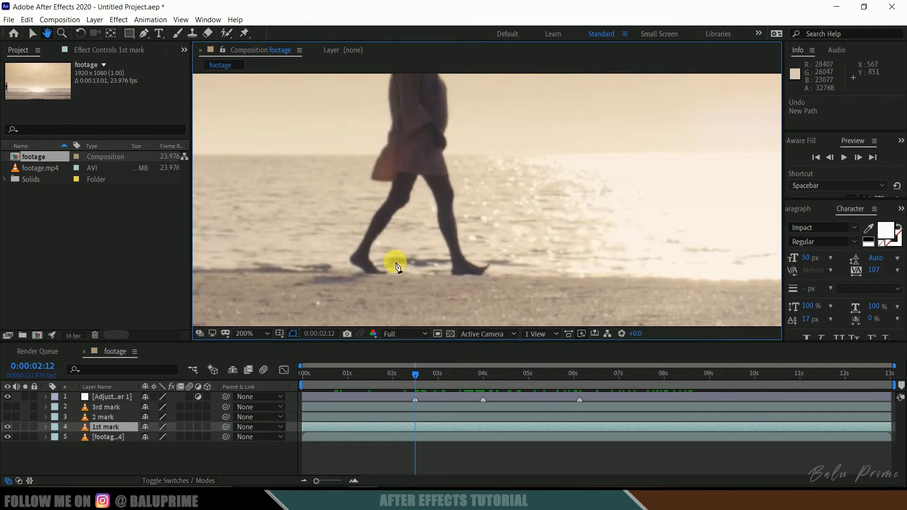
{"action": "left_click", "coordinate": [367, 258]}
{"action": "left_click", "coordinate": [376, 267]}
{"action": "left_click", "coordinate": [385, 272]}
{"action": "left_click", "coordinate": [368, 273]}
{"action": "left_click", "coordinate": [359, 268]}
{"action": "left_click", "coordinate": [350, 261]}
{"action": "left_click", "coordinate": [353, 256]}
{"action": "left_click", "coordinate": [374, 219]}
{"action": "left_click", "coordinate": [385, 207]}
{"action": "left_click", "coordinate": [393, 194]}
{"action": "left_click", "coordinate": [394, 184]}
{"action": "left_click", "coordinate": [372, 179]}
{"action": "left_click", "coordinate": [380, 163]}
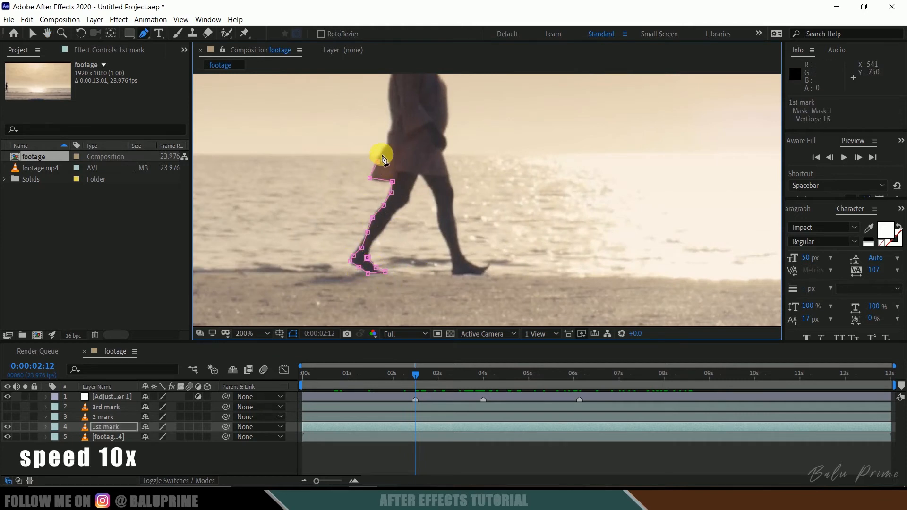
{"action": "left_click", "coordinate": [385, 152]}
{"action": "left_click", "coordinate": [392, 140]}
{"action": "left_click", "coordinate": [423, 146]}
{"action": "left_click", "coordinate": [409, 160]}
{"action": "left_click", "coordinate": [427, 191]}
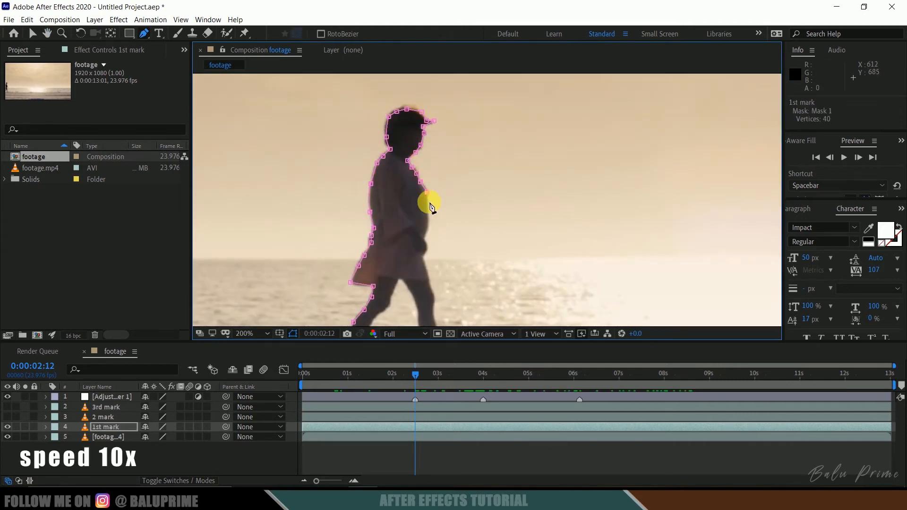
{"action": "left_click", "coordinate": [428, 227]}
{"action": "left_click_drag", "start_coordinate": [426, 255], "coordinate": [406, 151]}
{"action": "scroll", "coordinate": [408, 154], "scroll_direction": "up", "scroll_amount": 1}
{"action": "left_click_drag", "start_coordinate": [426, 236], "coordinate": [406, 94]}
{"action": "left_click", "coordinate": [418, 203]}
{"action": "left_click", "coordinate": [426, 225]}
{"action": "left_click", "coordinate": [475, 241]}
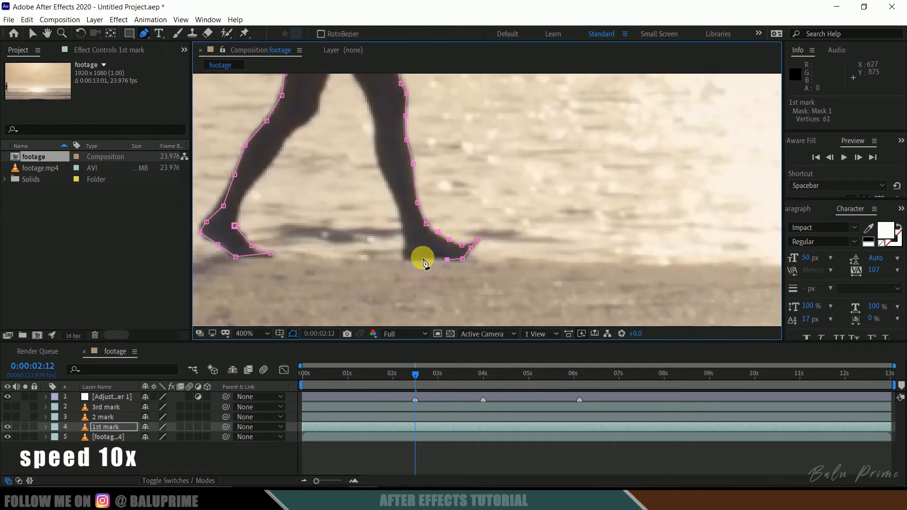
{"action": "left_click", "coordinate": [405, 259]}
{"action": "left_click_drag", "start_coordinate": [364, 113], "coordinate": [374, 163]}
{"action": "left_click", "coordinate": [358, 109]}
{"action": "left_click", "coordinate": [309, 182]}
{"action": "left_click", "coordinate": [244, 276]}
{"action": "scroll", "coordinate": [481, 194], "scroll_direction": "down", "scroll_amount": 2}
{"action": "left_click_drag", "start_coordinate": [517, 151], "coordinate": [462, 210]}
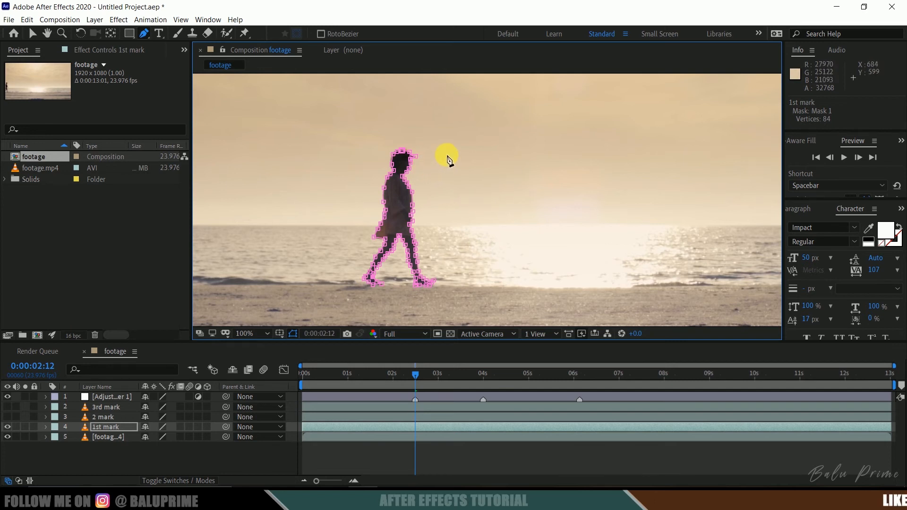
- Hide the original footage layer and set the feather of Mask 1 on the "1st mark" layer to 5 pixels
{"action": "left_click", "coordinate": [101, 437]}
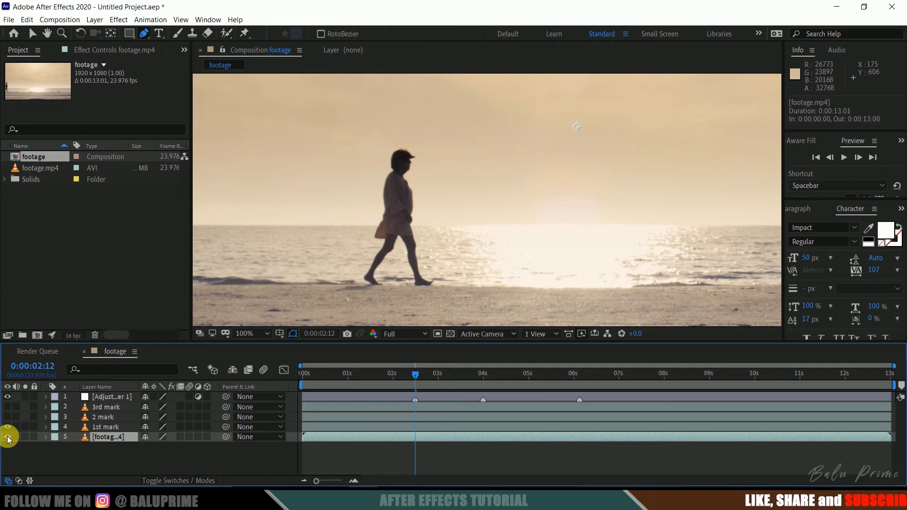
{"action": "left_click", "coordinate": [7, 437]}
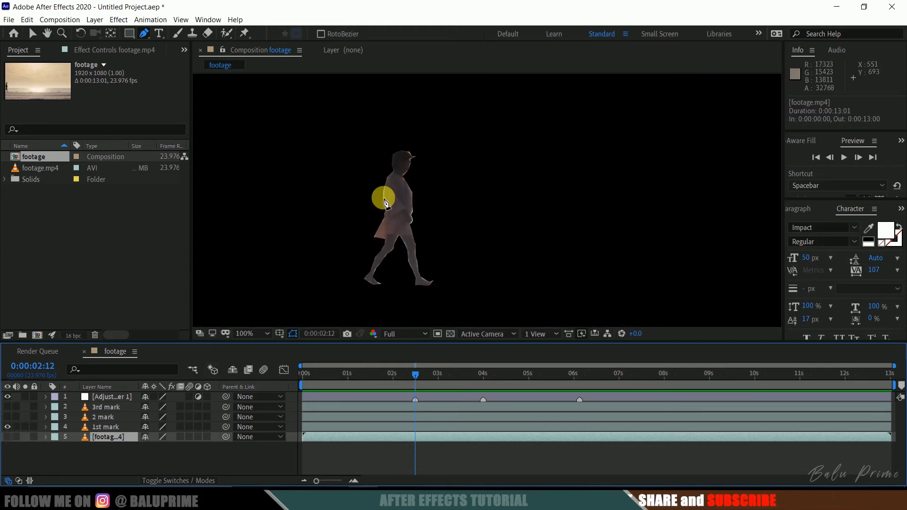
{"action": "left_click", "coordinate": [93, 427]}
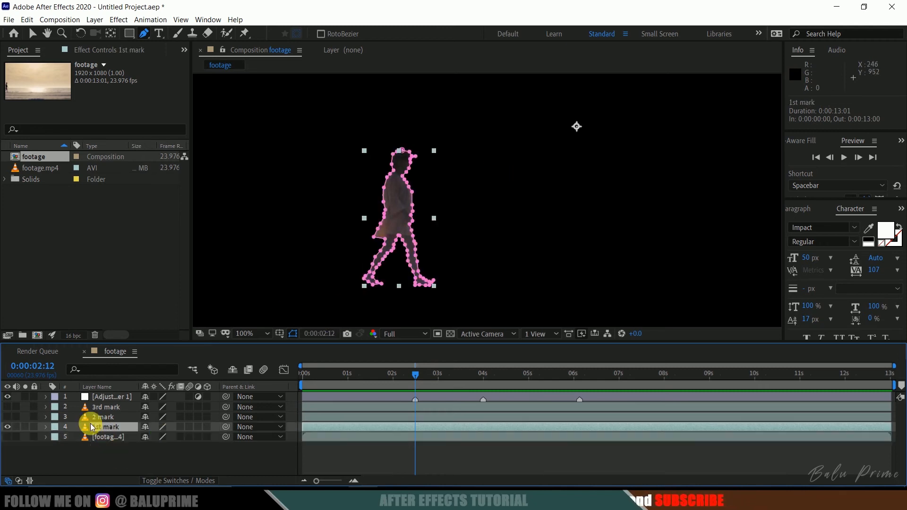
{"action": "left_click", "coordinate": [46, 427]}
{"action": "left_click", "coordinate": [56, 448]}
{"action": "left_click", "coordinate": [66, 457]}
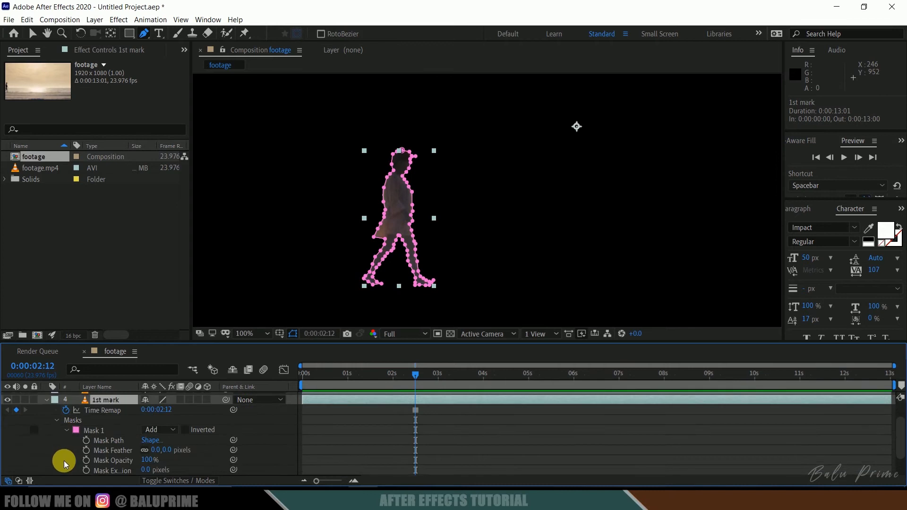
{"action": "left_click", "coordinate": [167, 450]}
{"action": "type", "text": "5"}
{"action": "key", "text": "Return"}
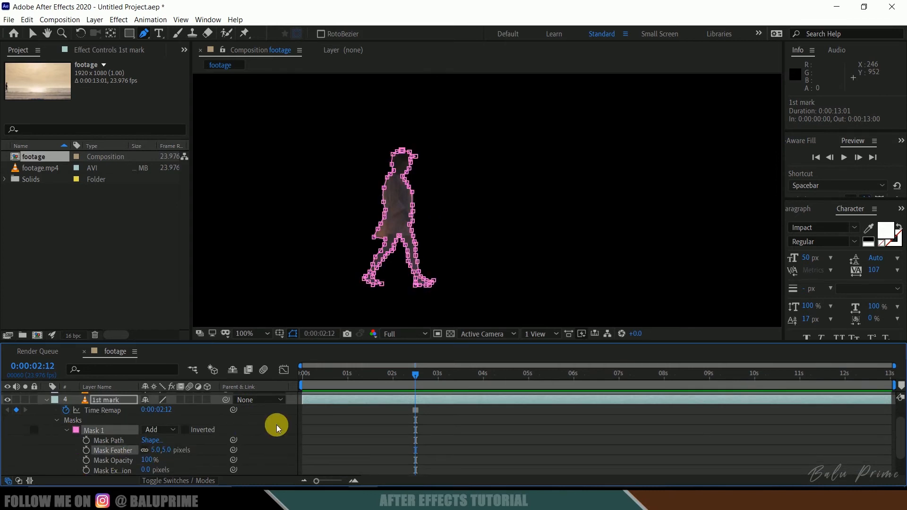
{"action": "left_click", "coordinate": [44, 401]}
{"action": "left_click", "coordinate": [295, 334]}
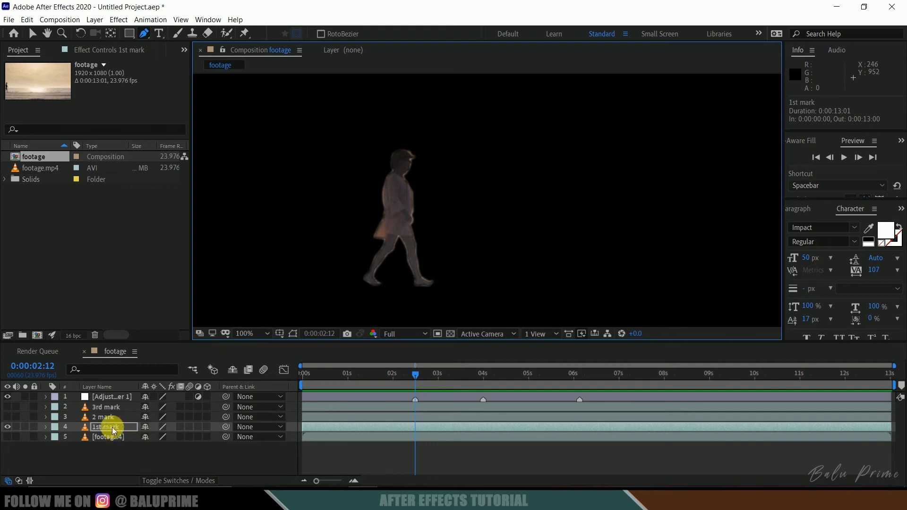
- Make the "2 mark" layer visible and trace a closed Pen mask around its walking figure at the second marker, 0:00:04:00
{"action": "left_click", "coordinate": [102, 417]}
{"action": "left_click", "coordinate": [7, 417]}
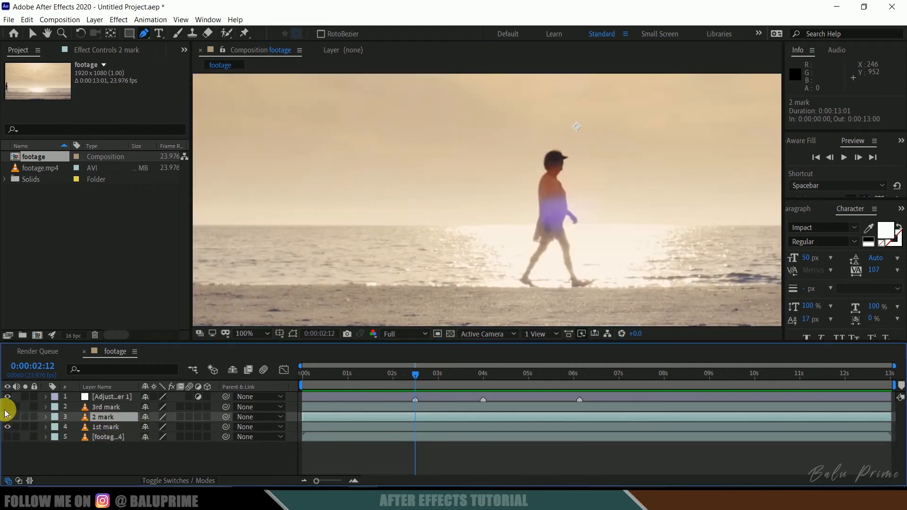
{"action": "left_click", "coordinate": [483, 373]}
{"action": "scroll", "coordinate": [415, 236], "scroll_direction": "up", "scroll_amount": 5}
{"action": "left_click", "coordinate": [454, 277]}
{"action": "left_click", "coordinate": [437, 272]}
{"action": "left_click", "coordinate": [425, 264]}
{"action": "left_click", "coordinate": [425, 254]}
{"action": "left_click", "coordinate": [415, 244]}
{"action": "left_click", "coordinate": [597, 279]}
{"action": "left_click", "coordinate": [627, 257]}
{"action": "scroll", "coordinate": [614, 213], "scroll_direction": "up", "scroll_amount": 5}
{"action": "left_click", "coordinate": [531, 148]}
{"action": "scroll", "coordinate": [533, 189], "scroll_direction": "up", "scroll_amount": 2}
{"action": "left_click", "coordinate": [537, 194]}
{"action": "left_click", "coordinate": [514, 81]}
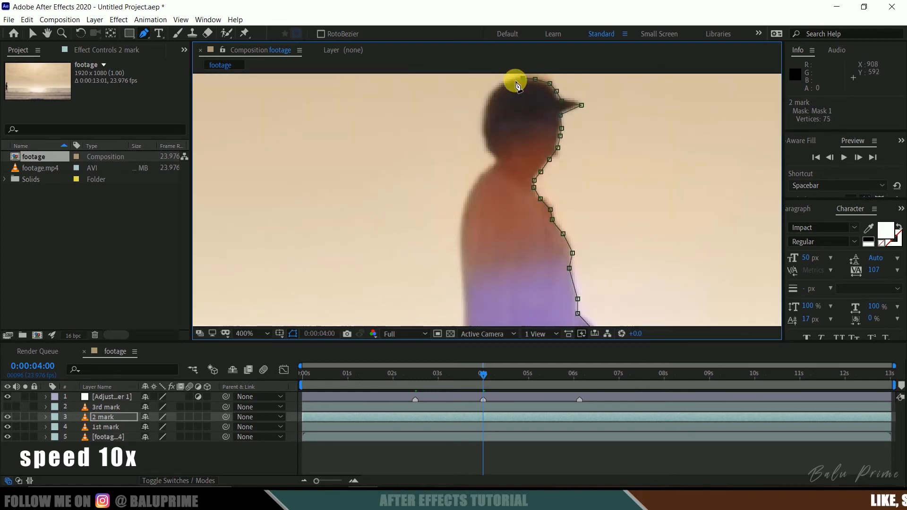
{"action": "scroll", "coordinate": [472, 213], "scroll_direction": "down", "scroll_amount": 3}
{"action": "left_click", "coordinate": [427, 309]}
{"action": "left_click", "coordinate": [463, 237]}
{"action": "scroll", "coordinate": [472, 213], "scroll_direction": "down", "scroll_amount": 5}
{"action": "left_click", "coordinate": [179, 453]}
- Trace a closed Pen mask around the walking figure on the "3rd mark" layer at the third marker, 0:00:06:03
{"action": "left_click", "coordinate": [579, 373]}
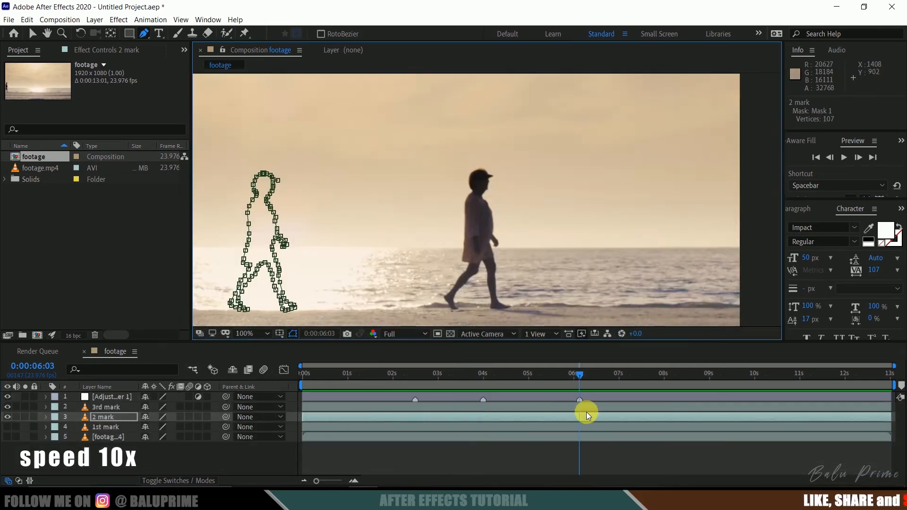
{"action": "left_click", "coordinate": [106, 407]}
{"action": "scroll", "coordinate": [486, 236], "scroll_direction": "up", "scroll_amount": 2}
{"action": "left_click", "coordinate": [569, 119]}
{"action": "left_click", "coordinate": [538, 274]}
{"action": "left_click", "coordinate": [515, 119]}
{"action": "left_click", "coordinate": [509, 140]}
{"action": "mouse_move", "coordinate": [510, 142]}
{"action": "left_mouse_down"}
{"action": "mouse_move", "coordinate": [509, 246]}
{"action": "mouse_move", "coordinate": [545, 240]}
{"action": "left_mouse_up"}
{"action": "left_click", "coordinate": [507, 150]}
{"action": "left_click", "coordinate": [518, 153]}
{"action": "left_click", "coordinate": [521, 110]}
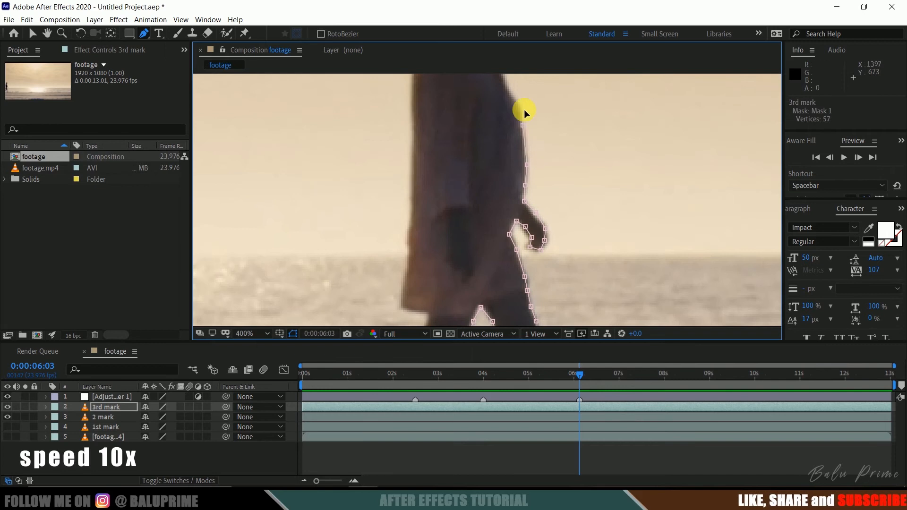
{"action": "left_click", "coordinate": [516, 188]}
{"action": "left_click", "coordinate": [486, 125]}
{"action": "left_click", "coordinate": [454, 211]}
{"action": "left_click", "coordinate": [451, 153]}
{"action": "left_click", "coordinate": [441, 190]}
{"action": "scroll", "coordinate": [542, 203], "scroll_direction": "down", "scroll_amount": 1}
{"action": "left_click_drag", "start_coordinate": [543, 202], "coordinate": [520, 307]}
- Hide the mask outlines and make the "1st mark" and original footage layers visible, with the whole frame in view
{"action": "left_click", "coordinate": [293, 333]}
{"action": "left_click", "coordinate": [7, 426]}
{"action": "left_click", "coordinate": [8, 437]}
{"action": "scroll", "coordinate": [389, 205], "scroll_direction": "down", "scroll_amount": 1}
{"action": "scroll", "coordinate": [383, 190], "scroll_direction": "down", "scroll_amount": 1}
{"action": "left_click_drag", "start_coordinate": [384, 190], "coordinate": [466, 249]}
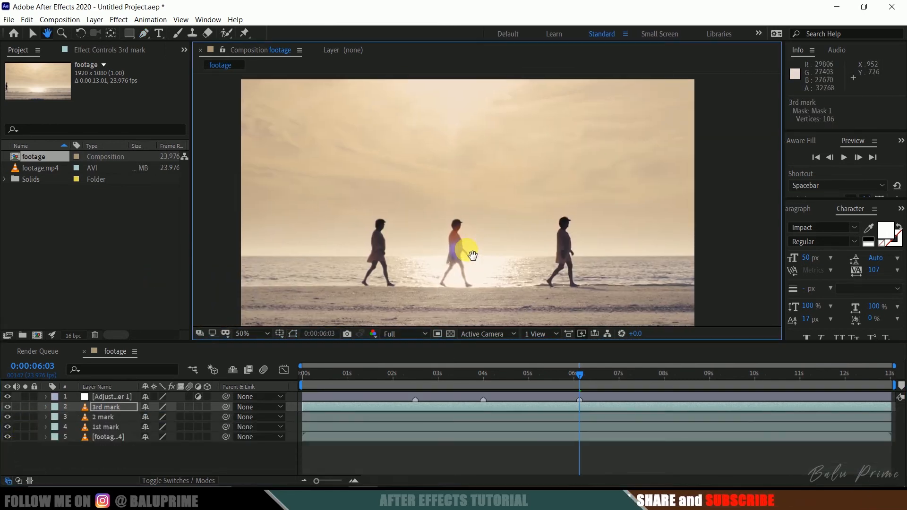
{"action": "left_click", "coordinate": [32, 33]}
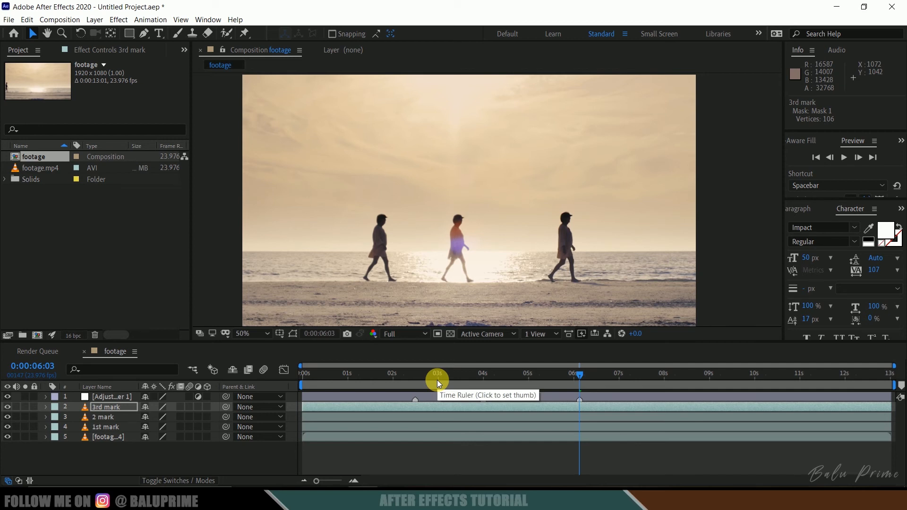
- Trim the start of the "1st mark" layer to the first marker, 0:00:02:12
{"action": "left_click_drag", "start_coordinate": [439, 381], "coordinate": [412, 393]}
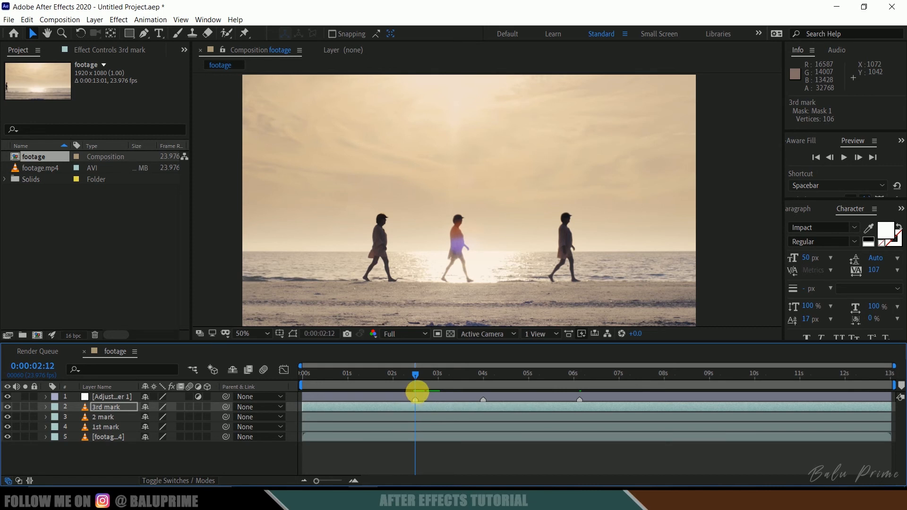
{"action": "left_click", "coordinate": [417, 428]}
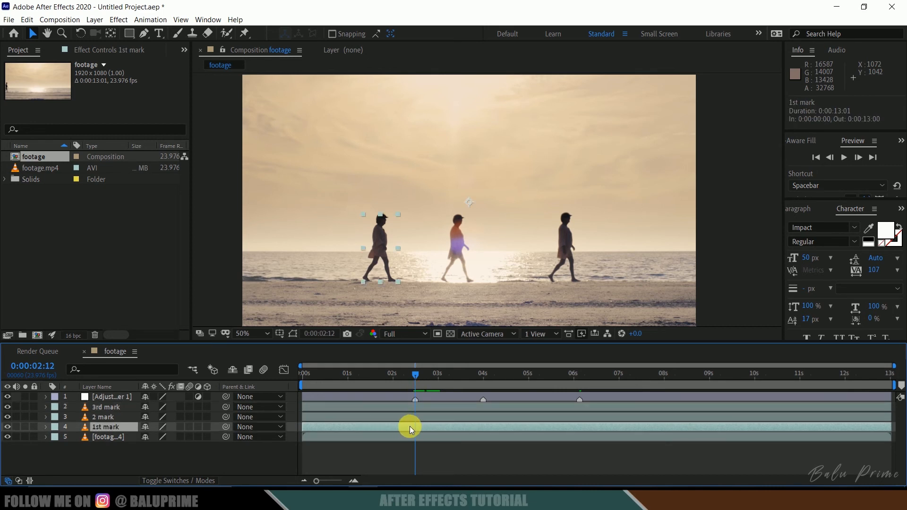
{"action": "mouse_move", "coordinate": [307, 430]}
{"action": "left_mouse_down"}
{"action": "mouse_move", "coordinate": [376, 429]}
{"action": "mouse_move", "coordinate": [330, 429]}
{"action": "mouse_move", "coordinate": [356, 429]}
{"action": "mouse_move", "coordinate": [347, 437]}
{"action": "mouse_move", "coordinate": [366, 435]}
{"action": "mouse_move", "coordinate": [309, 429]}
{"action": "left_mouse_up"}
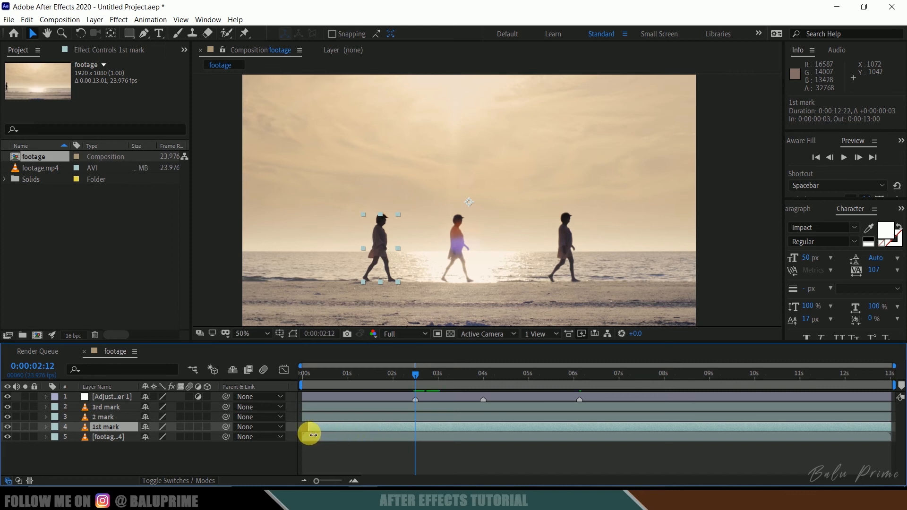
{"action": "key", "text": "alt+bracketleft"}
- Trim the start of the "2 mark" layer to the second marker, 0:00:04:00
{"action": "left_click", "coordinate": [469, 416]}
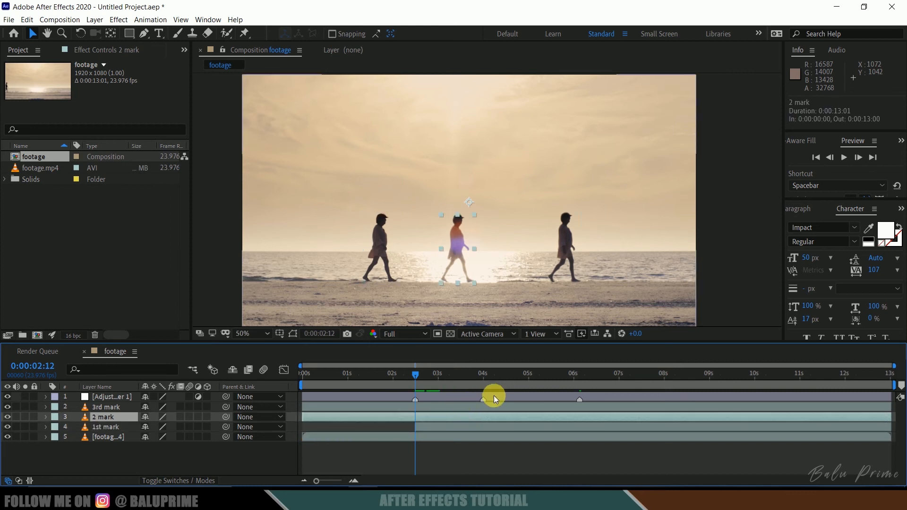
{"action": "key", "text": "k"}
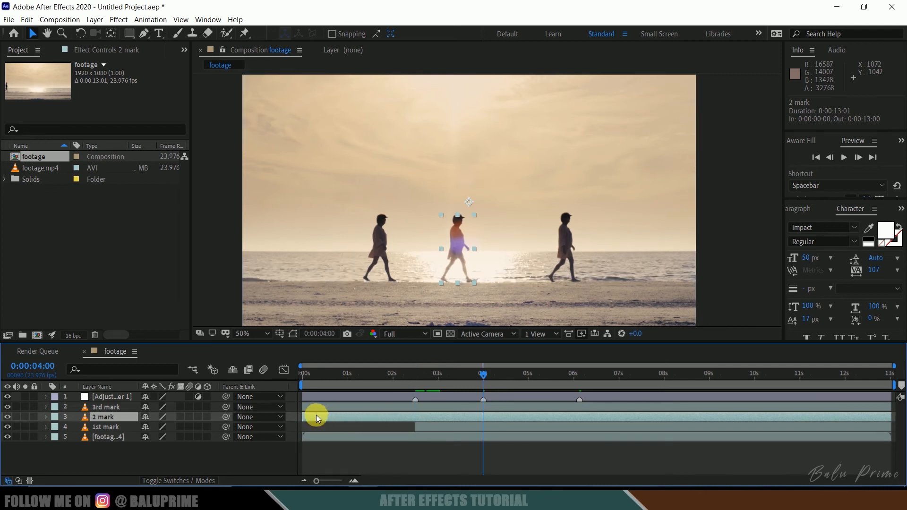
{"action": "left_click_drag", "start_coordinate": [304, 415], "coordinate": [470, 419]}
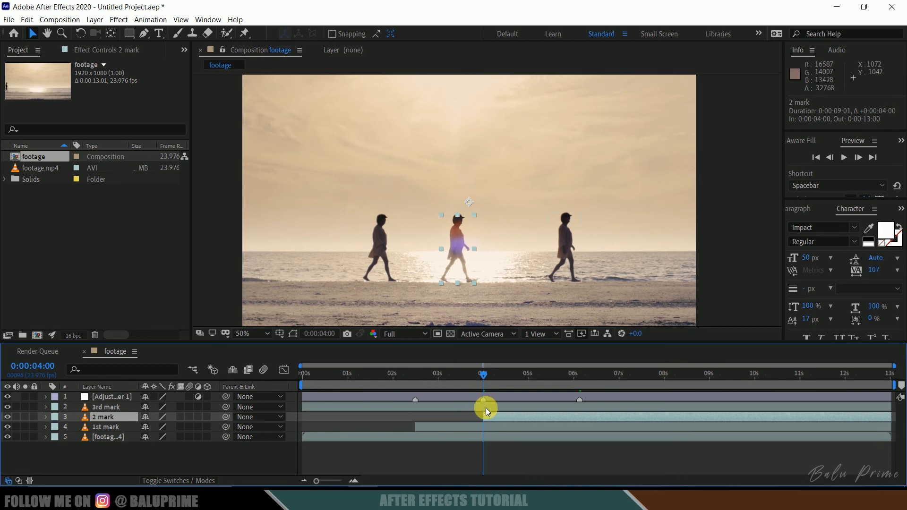
- Trim the start of the "3rd mark" layer to the third marker, 0:00:06:03
{"action": "left_click", "coordinate": [506, 407]}
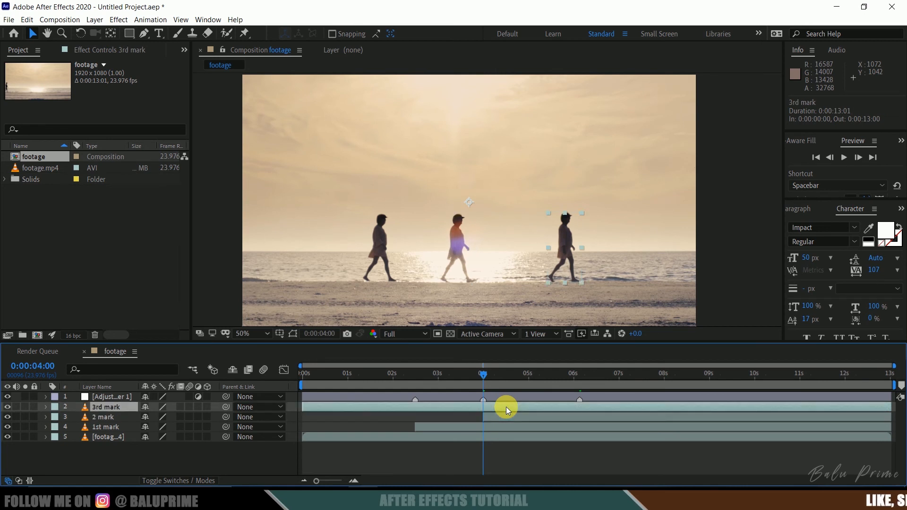
{"action": "key", "text": "k"}
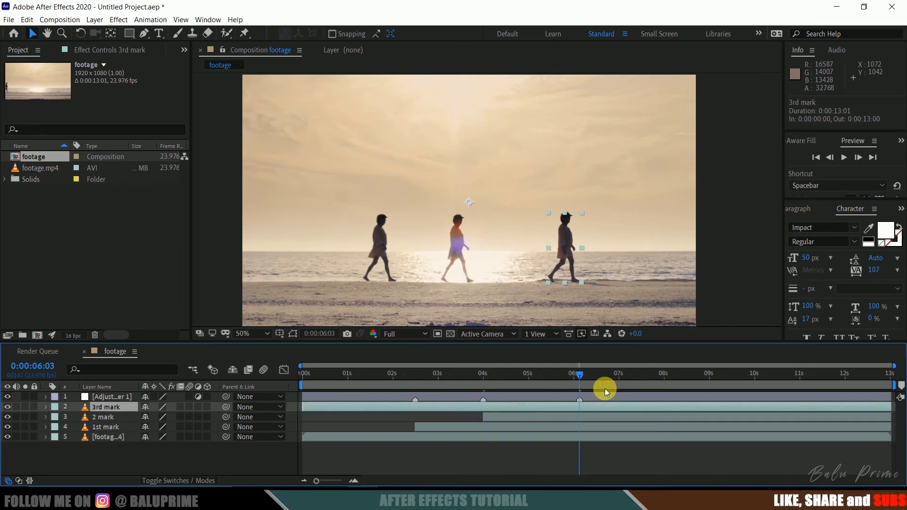
{"action": "left_click_drag", "start_coordinate": [302, 406], "coordinate": [584, 409]}
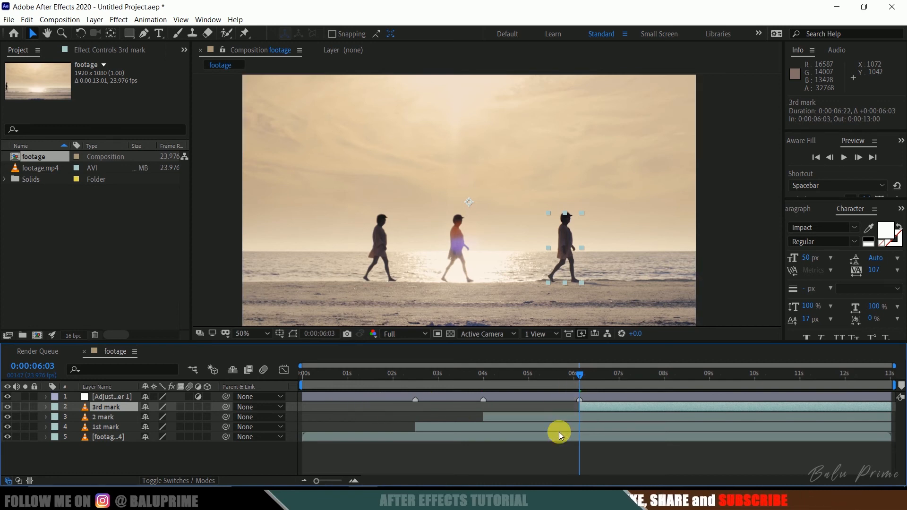
- Preview the composition from the first frame and return to the beginning
{"action": "left_click", "coordinate": [325, 383]}
{"action": "left_click_drag", "start_coordinate": [320, 382], "coordinate": [291, 379]}
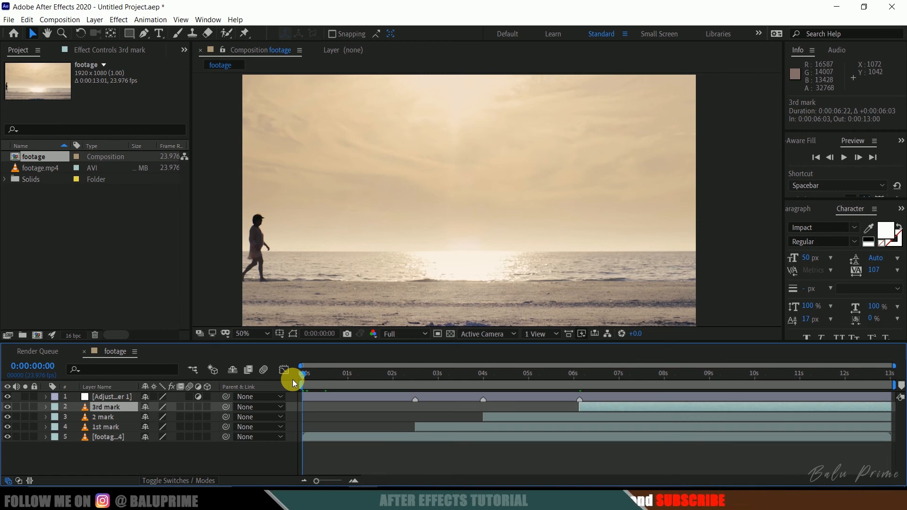
{"action": "key", "text": "space"}
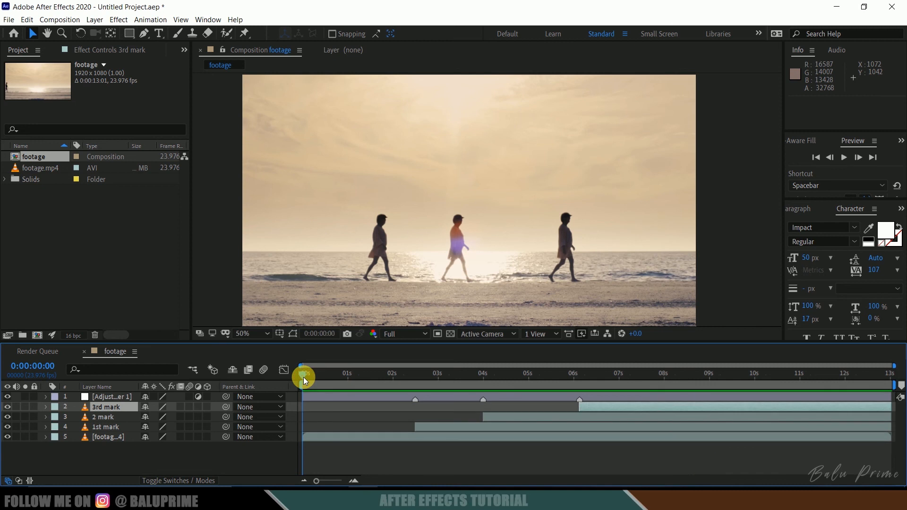
{"action": "left_click", "coordinate": [304, 377]}
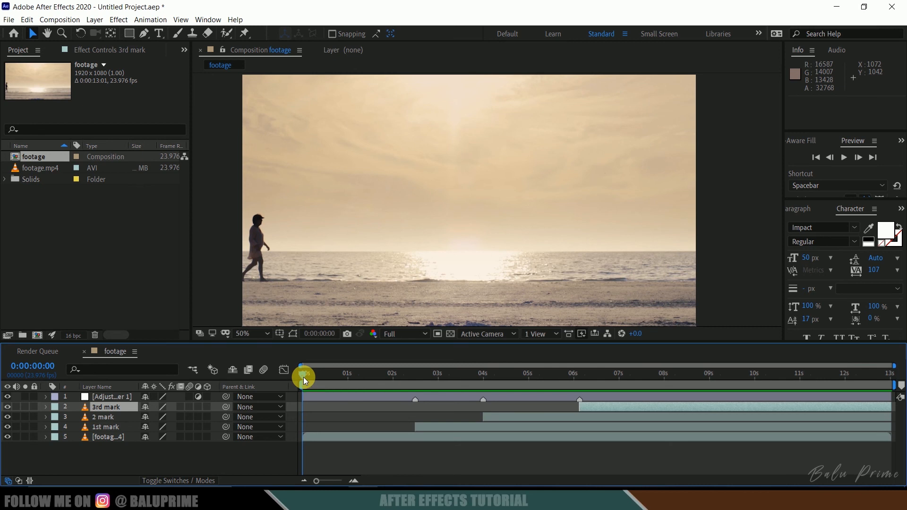
- Undo the start trims on the "1st mark", "2 mark" and "3rd mark" layers
{"action": "key", "text": "ctrl+z"}
{"action": "key", "text": "ctrl+z"}
{"action": "key", "text": "ctrl+z"}
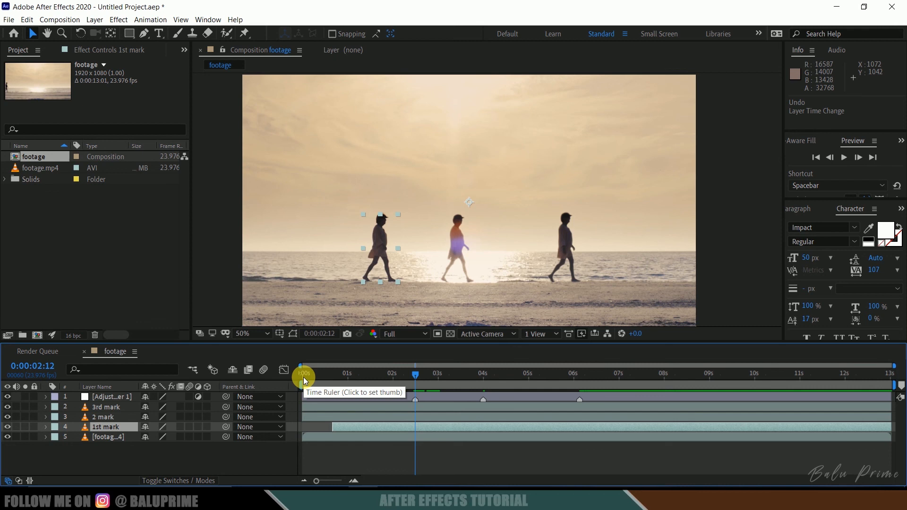
{"action": "key", "text": "ctrl+z"}
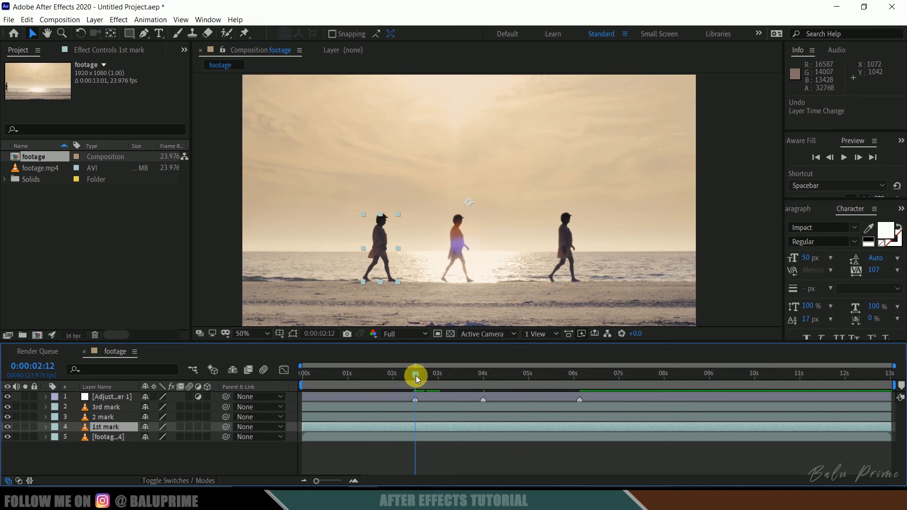
- Trim the end of the "1st mark" layer to the first marker, 0:00:02:12
{"action": "left_click_drag", "start_coordinate": [416, 376], "coordinate": [433, 376]}
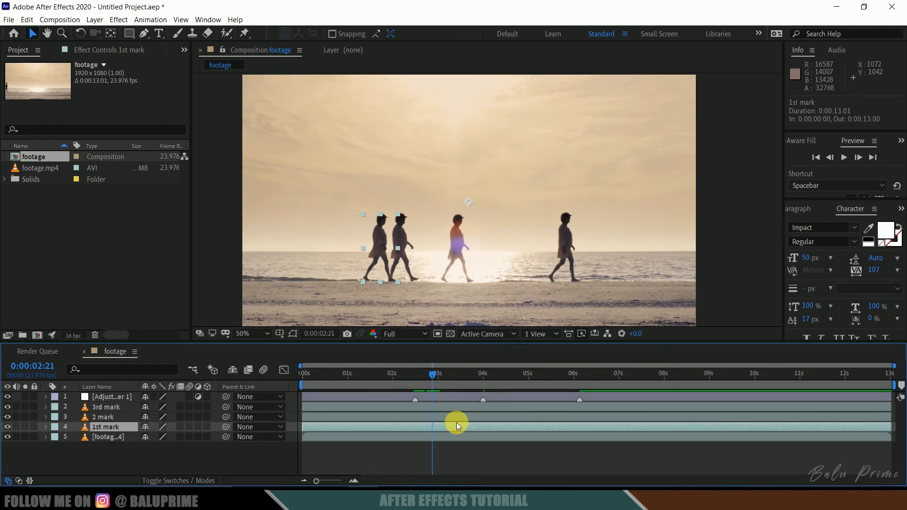
{"action": "key", "text": "j"}
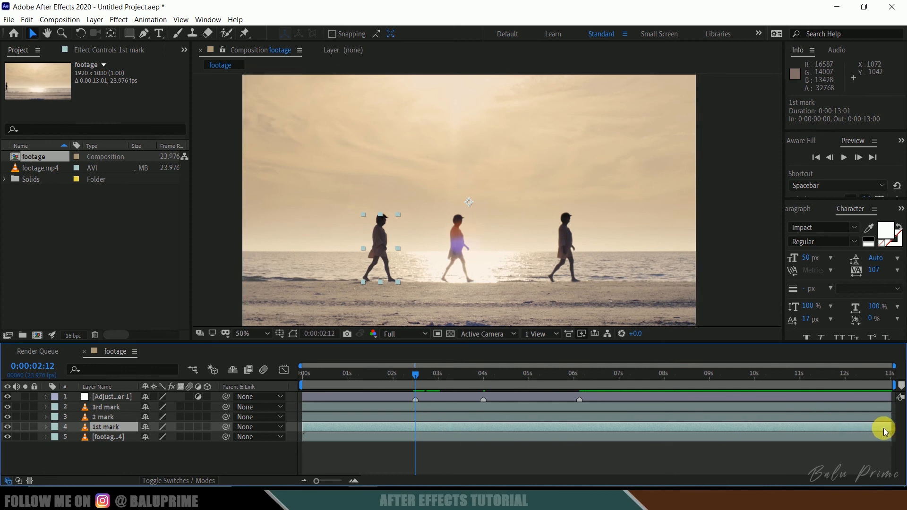
{"action": "left_click_drag", "start_coordinate": [889, 427], "coordinate": [399, 438]}
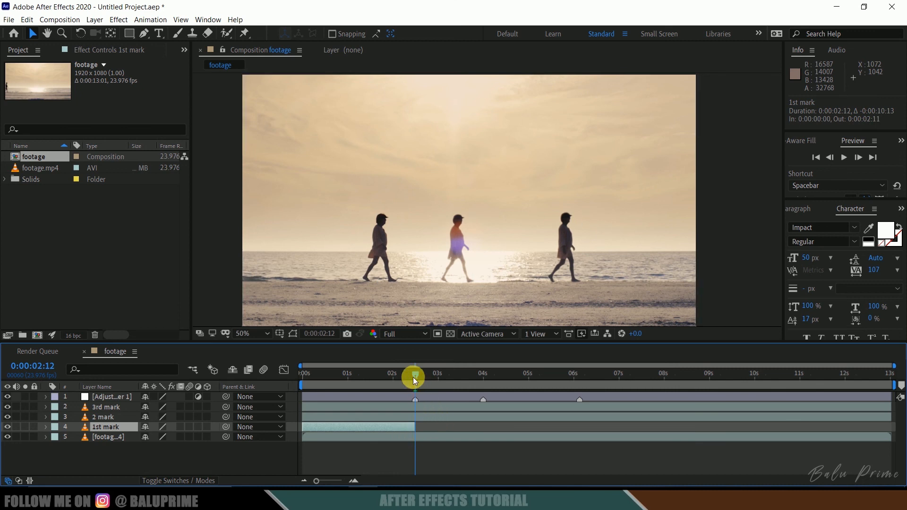
- Trim the end of the "2 mark" layer to the second marker, 0:00:04:00
{"action": "left_click_drag", "start_coordinate": [414, 377], "coordinate": [432, 384]}
{"action": "key", "text": "k"}
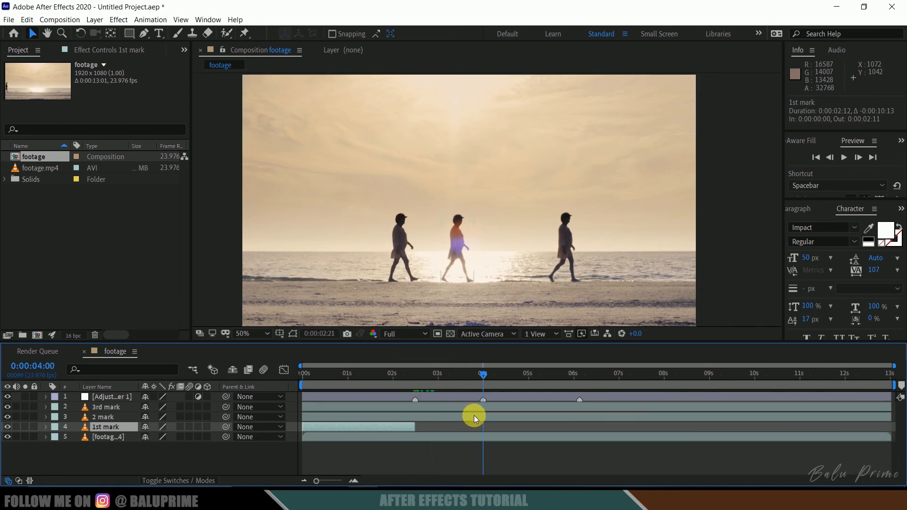
{"action": "left_click", "coordinate": [498, 416]}
{"action": "left_click_drag", "start_coordinate": [894, 410], "coordinate": [514, 425]}
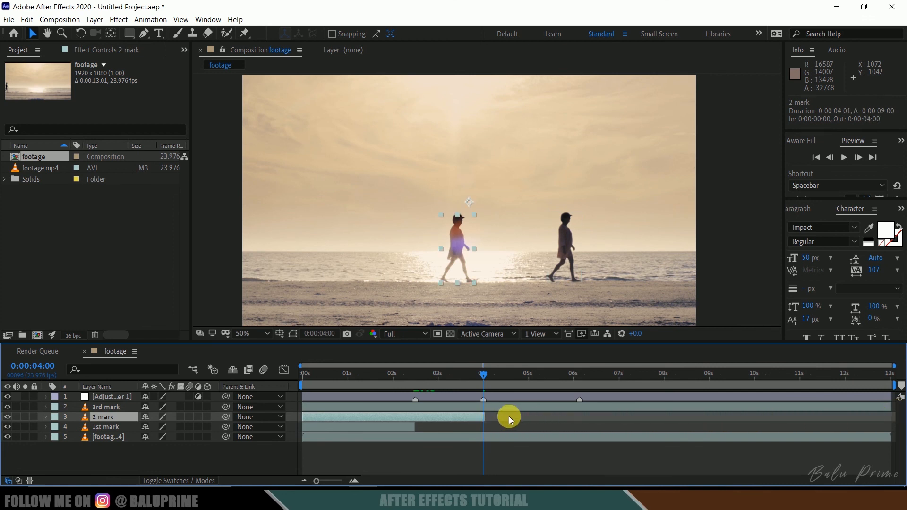
{"action": "left_click_drag", "start_coordinate": [496, 417], "coordinate": [488, 416]}
- Trim the end of the "3rd mark" layer to the third marker, 0:00:06:03, and preview the composition
{"action": "left_click_drag", "start_coordinate": [484, 372], "coordinate": [578, 373]}
{"action": "key", "text": "Page_Down"}
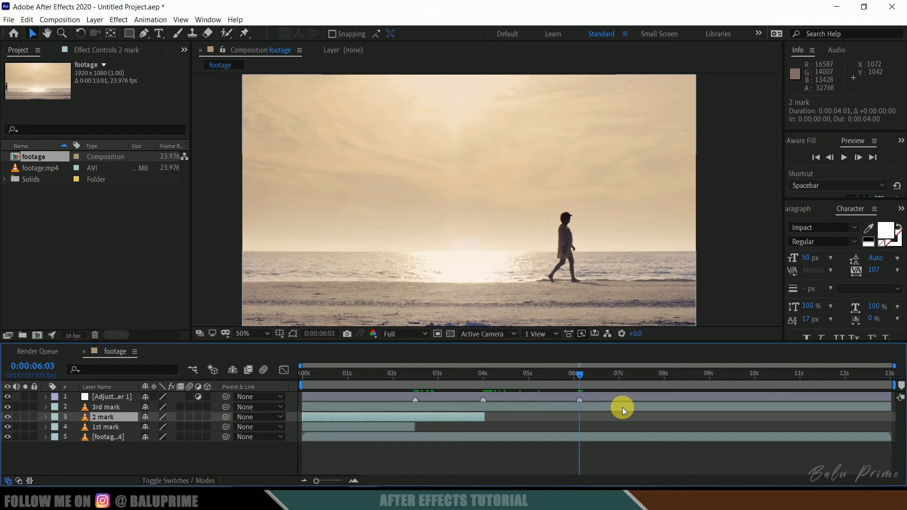
{"action": "left_click", "coordinate": [612, 407]}
{"action": "left_click_drag", "start_coordinate": [891, 409], "coordinate": [581, 407]}
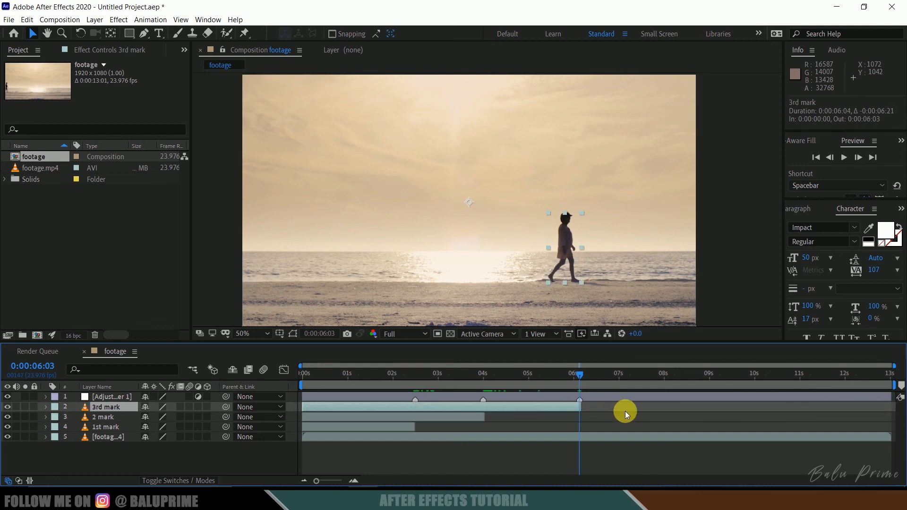
{"action": "key", "text": "space"}
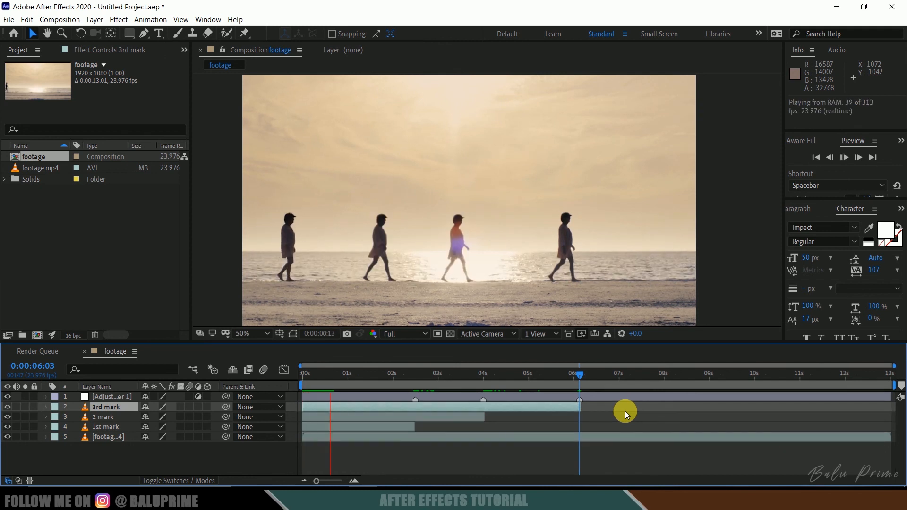